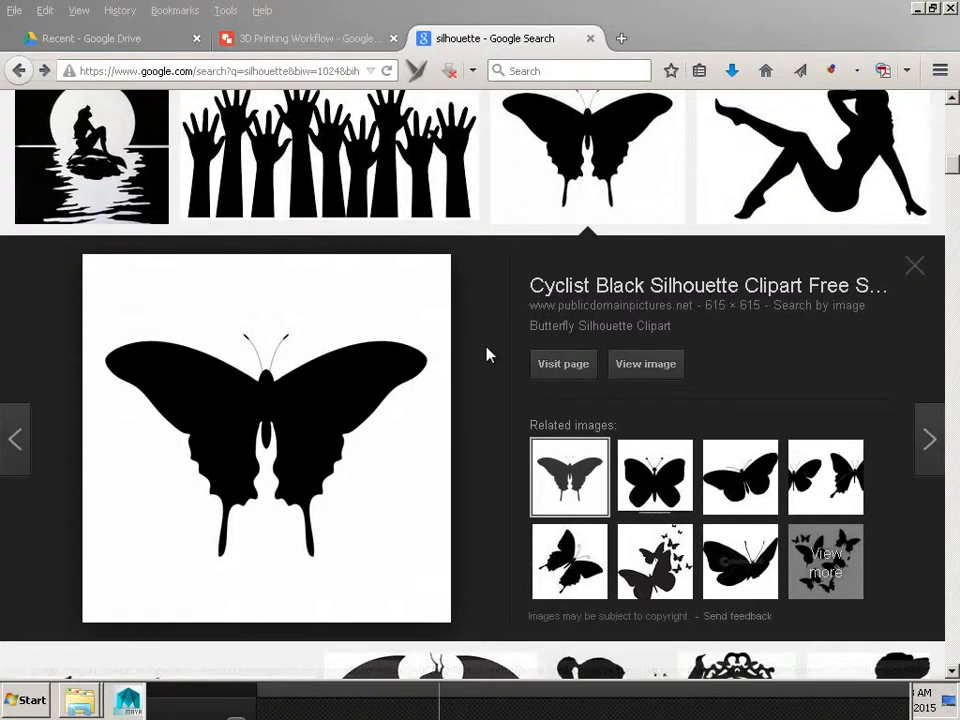
# - Browse the silhouette image results and preview the birds-on-a-branch clip art and a related birds image
pyautogui.scroll(-5, 486, 326)
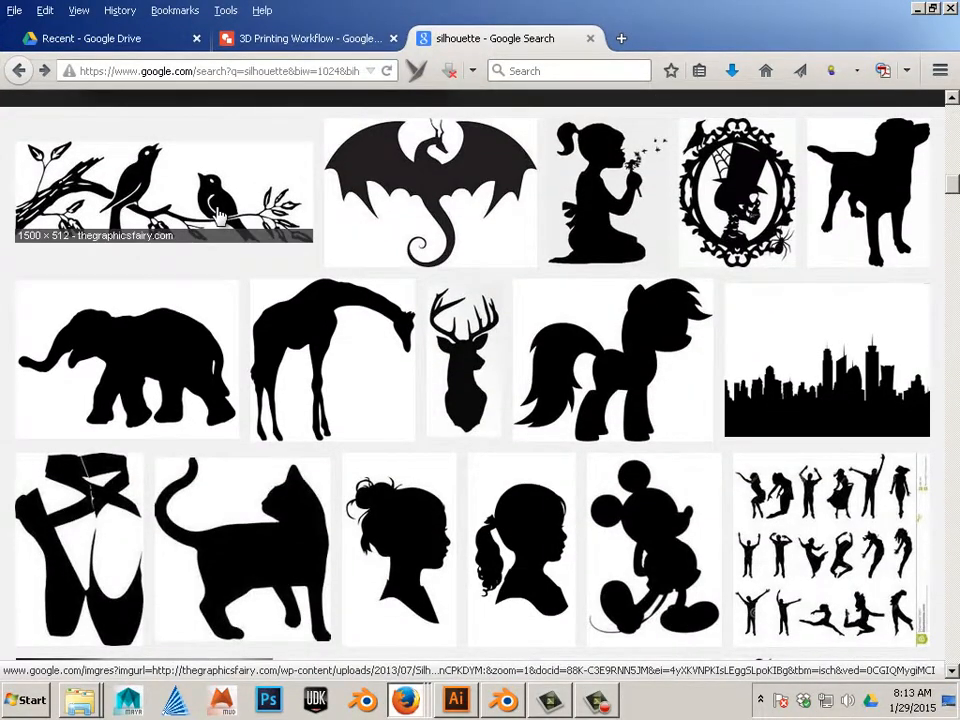
pyautogui.click(165, 165)
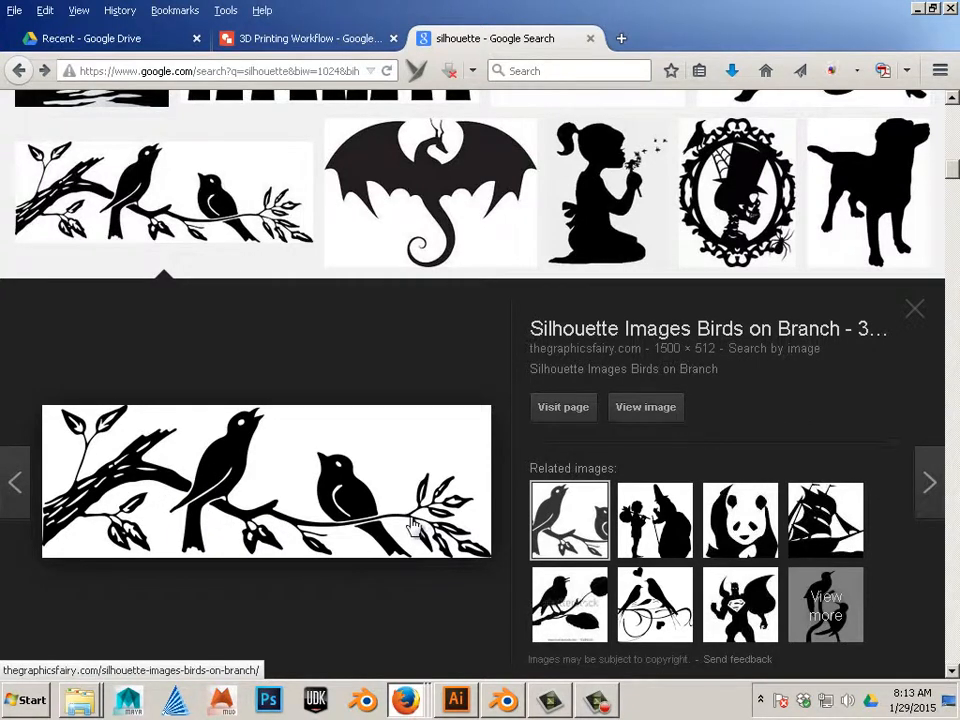
pyautogui.click(655, 604)
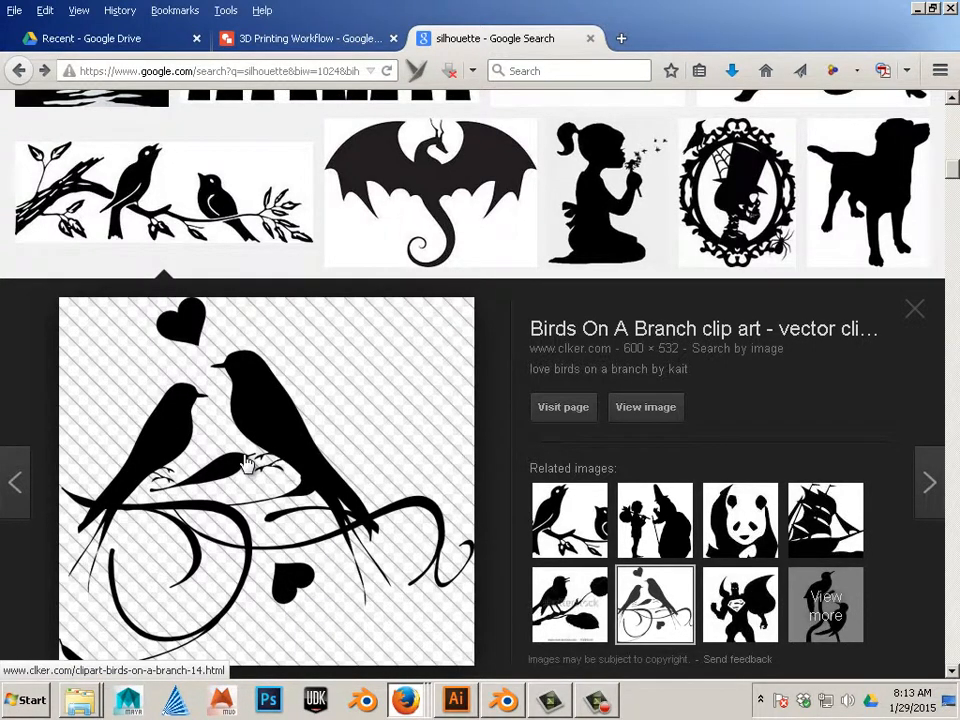
pyautogui.scroll(5, 280, 490)
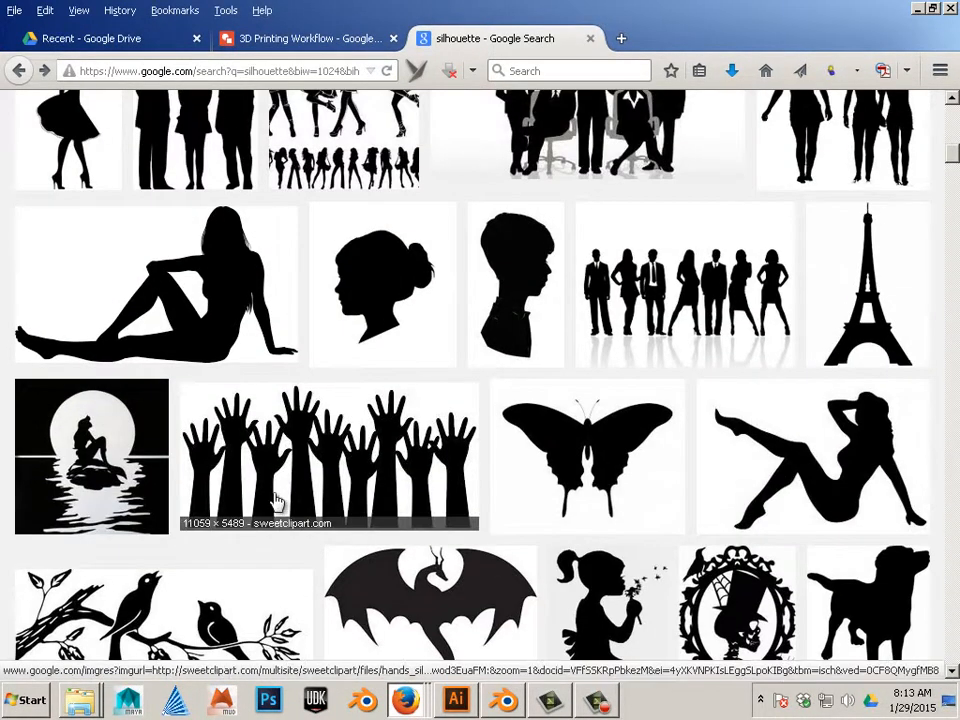
pyautogui.scroll(3, 340, 505)
pyautogui.scroll(-3, 500, 490)
# - Save the swallowtail butterfly silhouette image to the Desktop as butterfly-silhouette-clipart.jpg, replacing the existing file
pyautogui.click(561, 467)
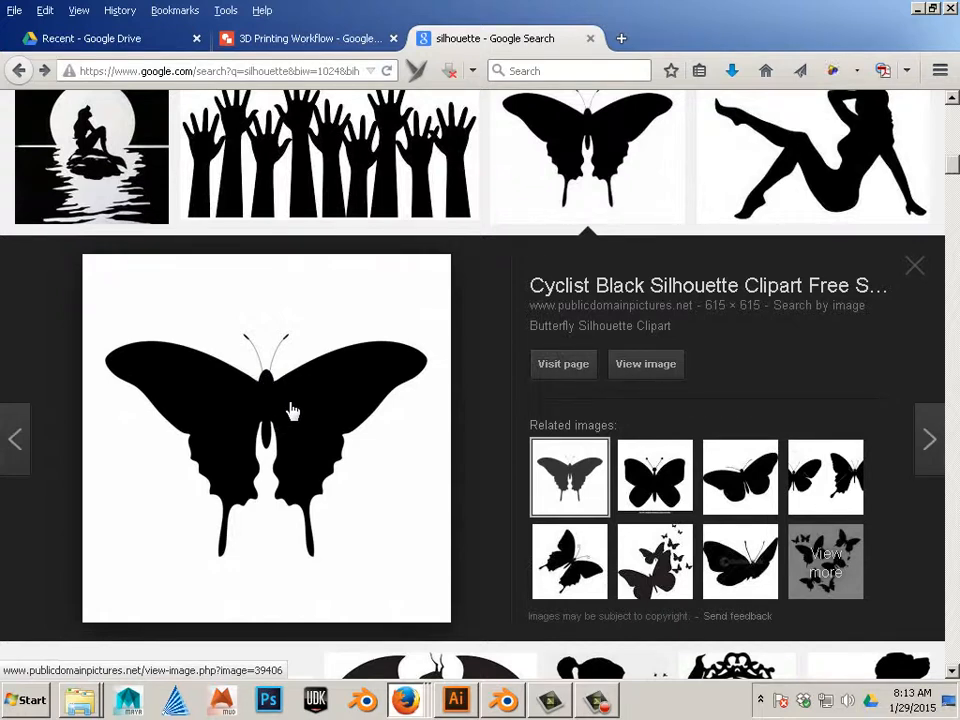
pyautogui.rightClick(291, 410)
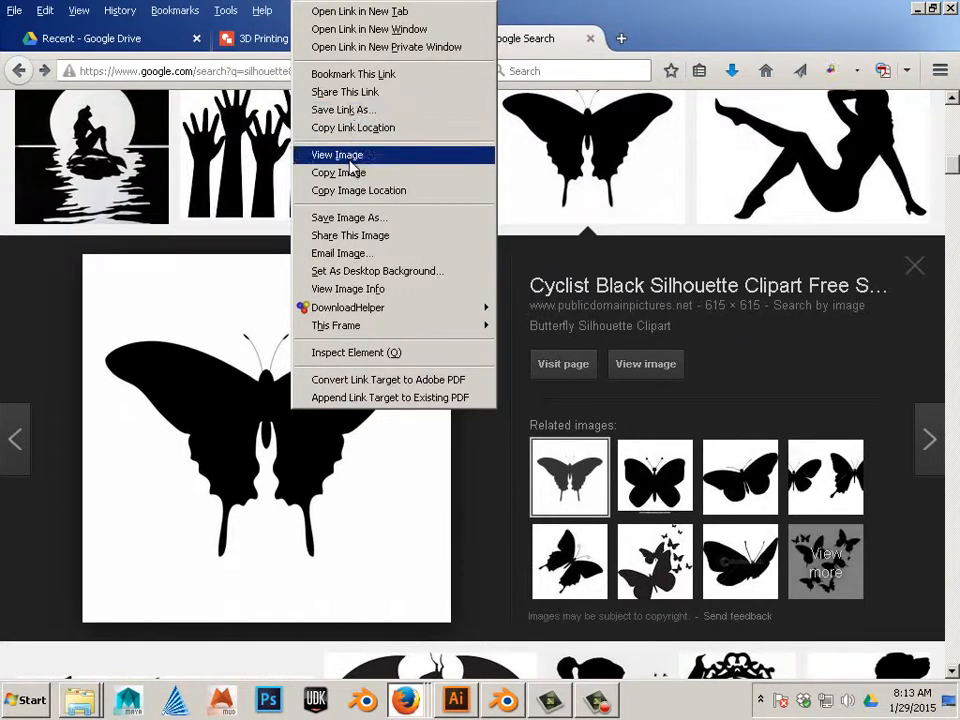
pyautogui.click(366, 218)
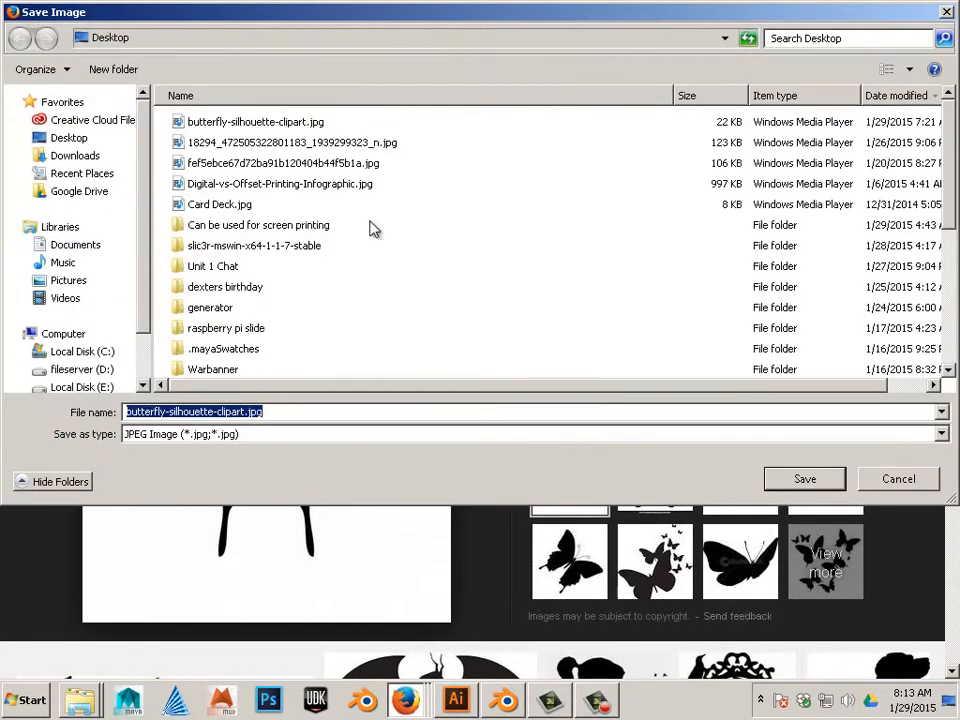
pyautogui.click(240, 122)
pyautogui.click(795, 480)
pyautogui.click(536, 351)
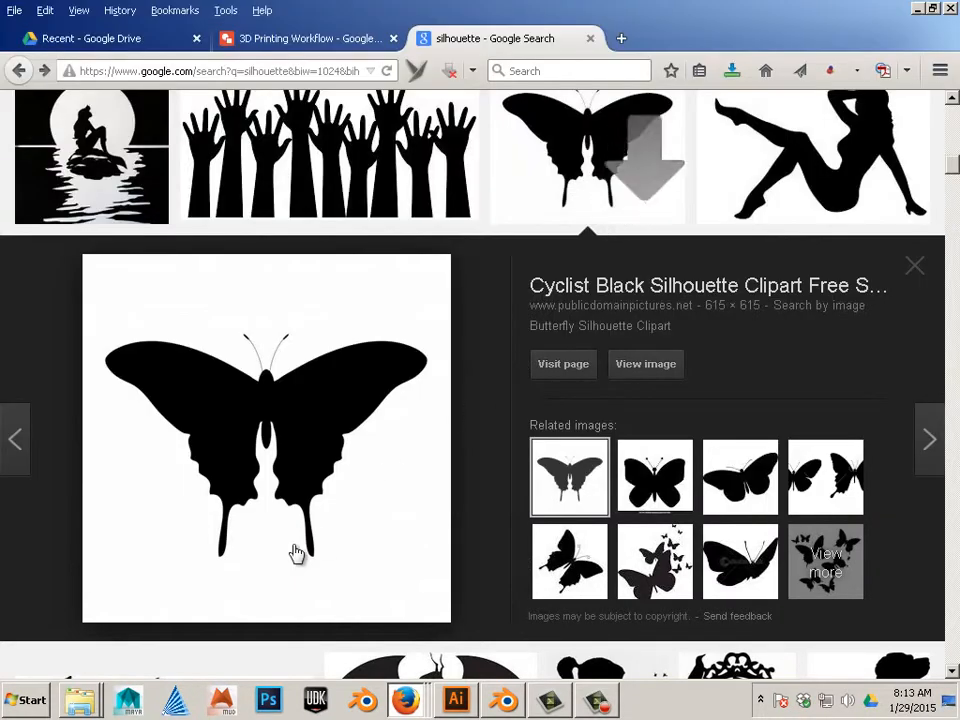
# - Launch Inkscape 0.91pre2 with a new blank document
pyautogui.click(26, 700)
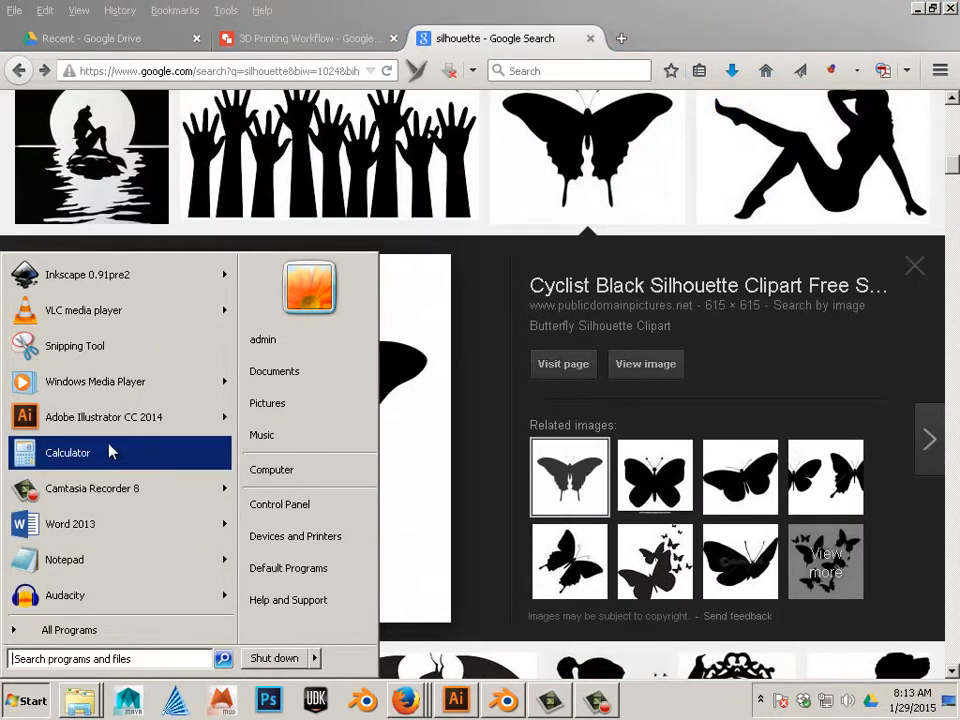
pyautogui.moveTo(108, 286)
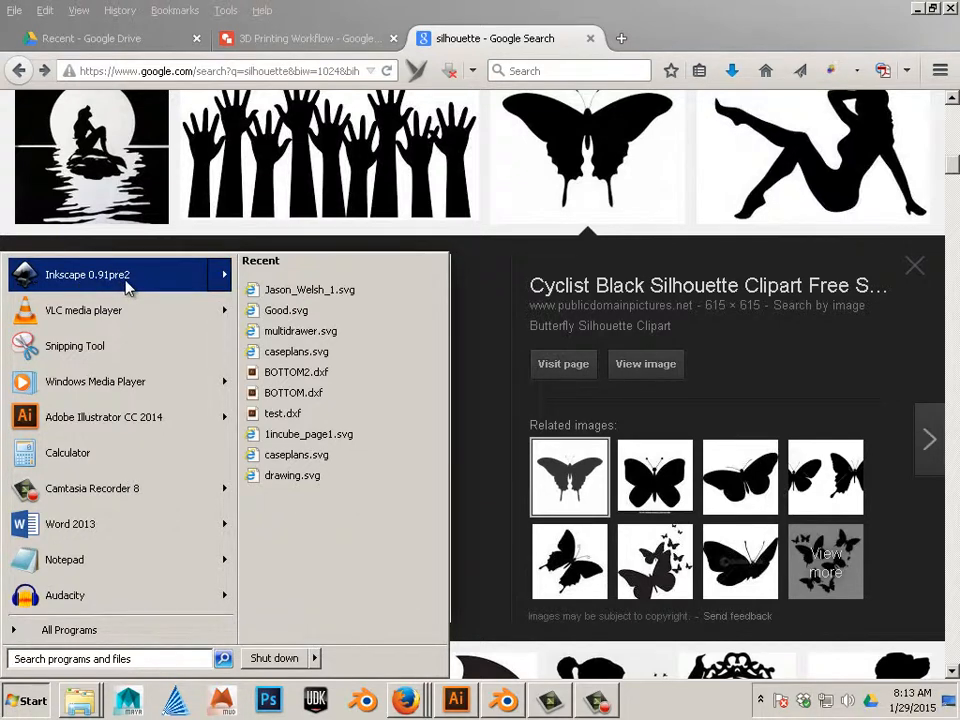
pyautogui.click(128, 287)
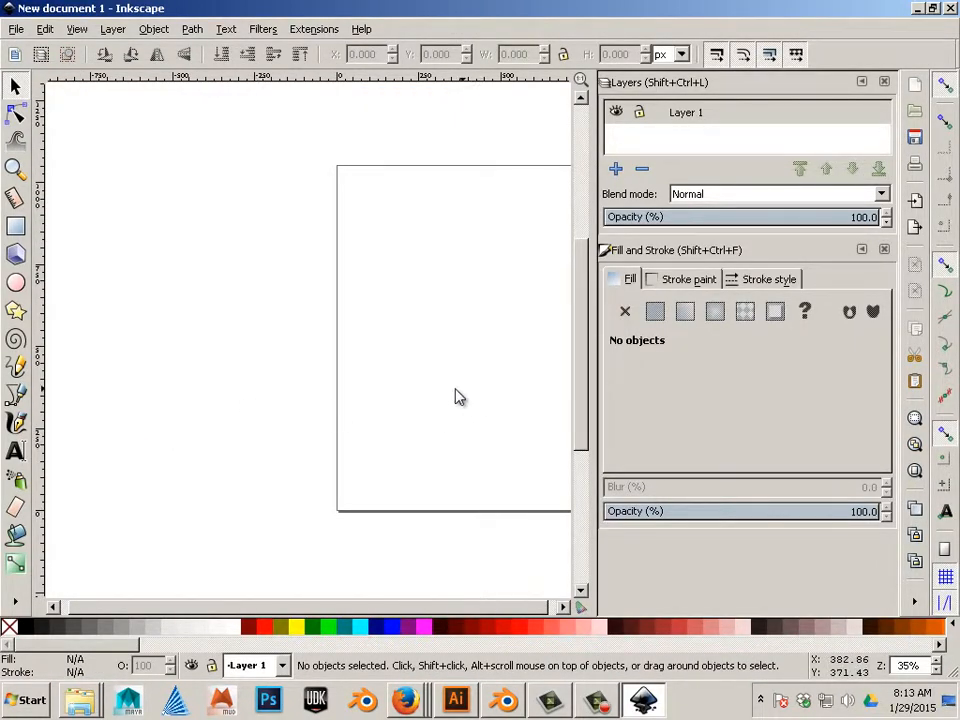
pyautogui.press('space')
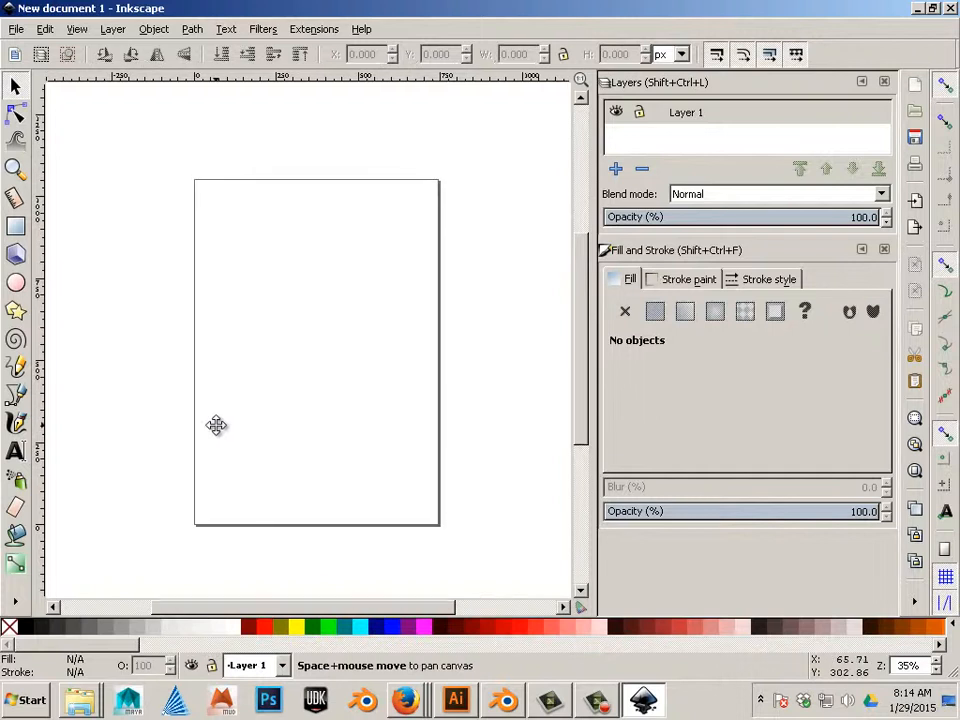
pyautogui.keyDown('ctrl'); pyautogui.scroll(1, 216, 424); pyautogui.keyUp('ctrl')
pyautogui.moveTo(311, 440); pyautogui.dragTo(170, 440)
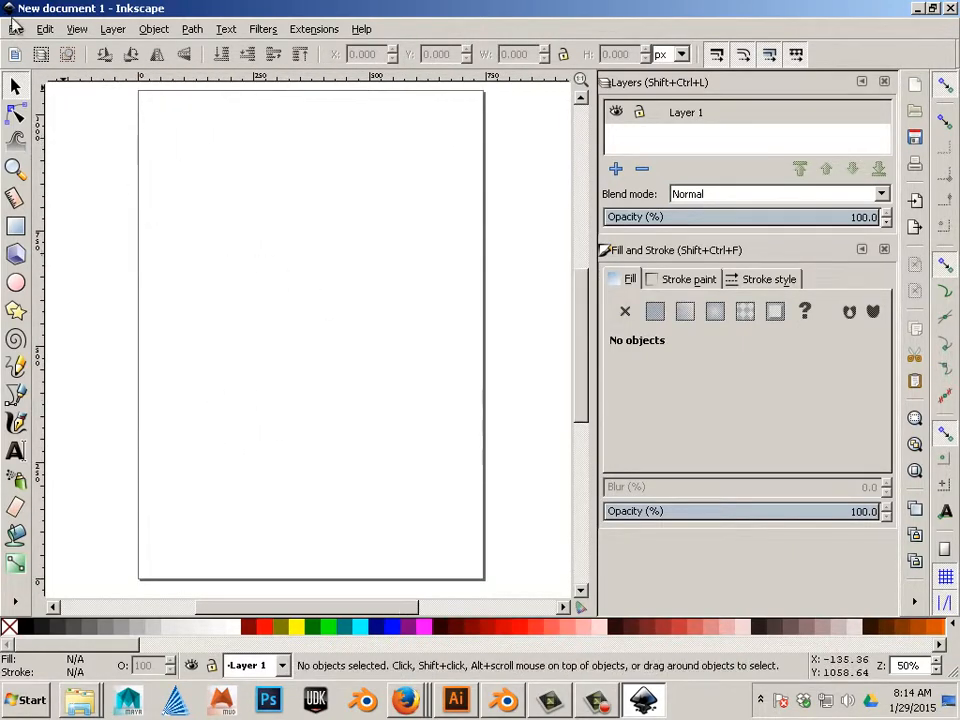
# - Import butterfly-silhouette-clipart.jpg from the Desktop as an embedded image with DPI from file and automatic rendering, and place it mid-page
pyautogui.click(16, 30)
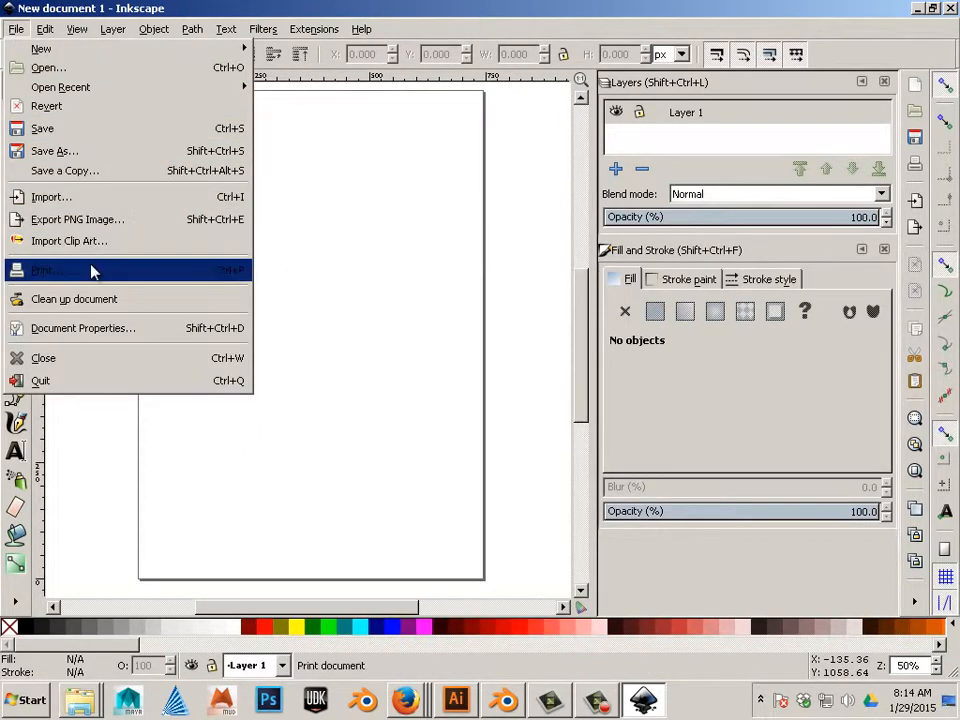
pyautogui.click(86, 205)
pyautogui.click(48, 148)
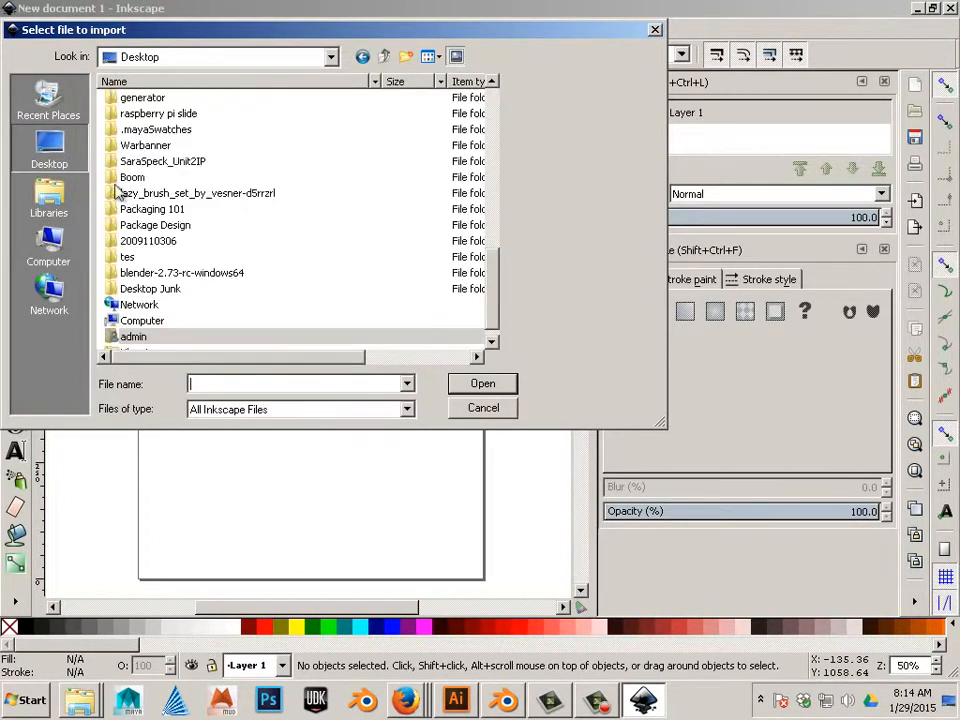
pyautogui.scroll(8, 251, 170)
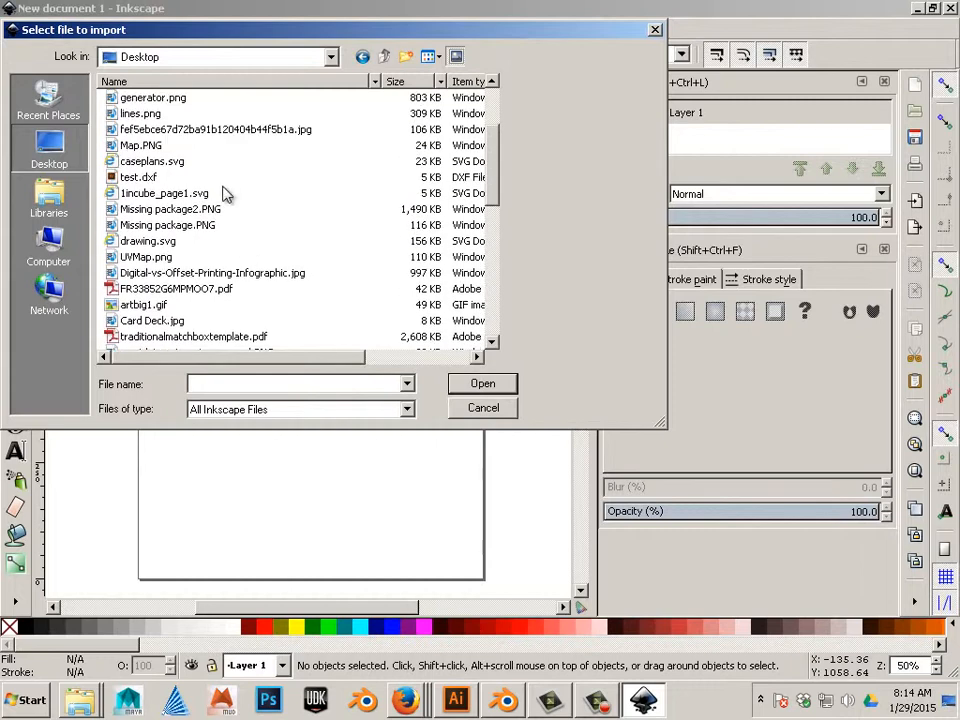
pyautogui.scroll(2, 220, 193)
pyautogui.click(175, 98)
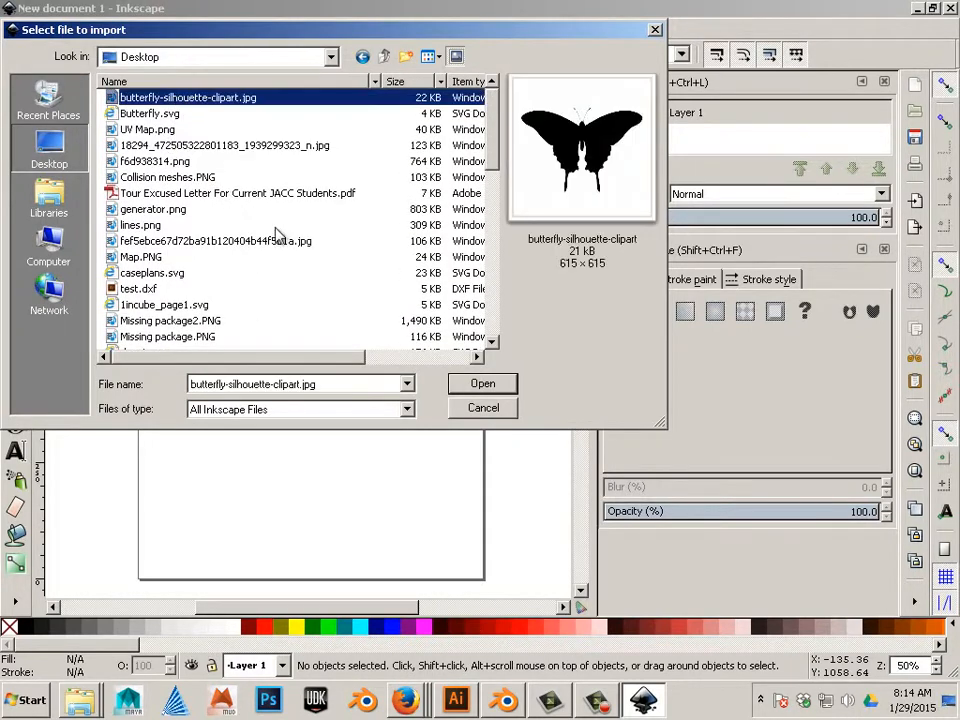
pyautogui.click(458, 382)
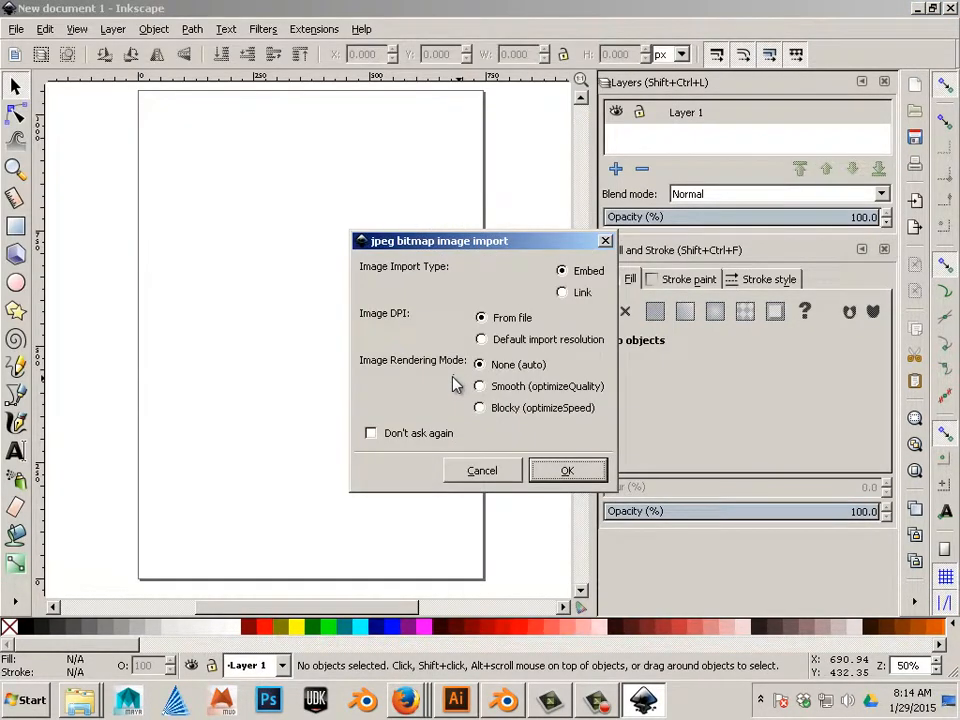
pyautogui.click(533, 472)
pyautogui.moveTo(354, 396); pyautogui.dragTo(261, 311)
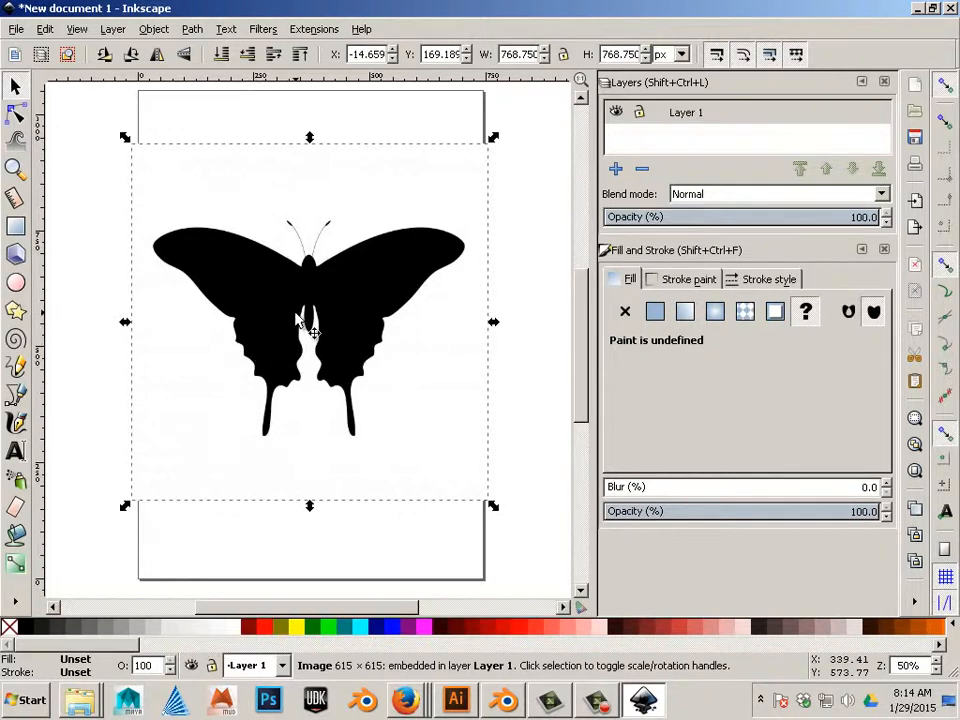
# - Shift the butterfly image about 81 px down the page and examine its body and antennae up close
pyautogui.keyDown('ctrl'); pyautogui.scroll(2, 332, 332); pyautogui.keyUp('ctrl')
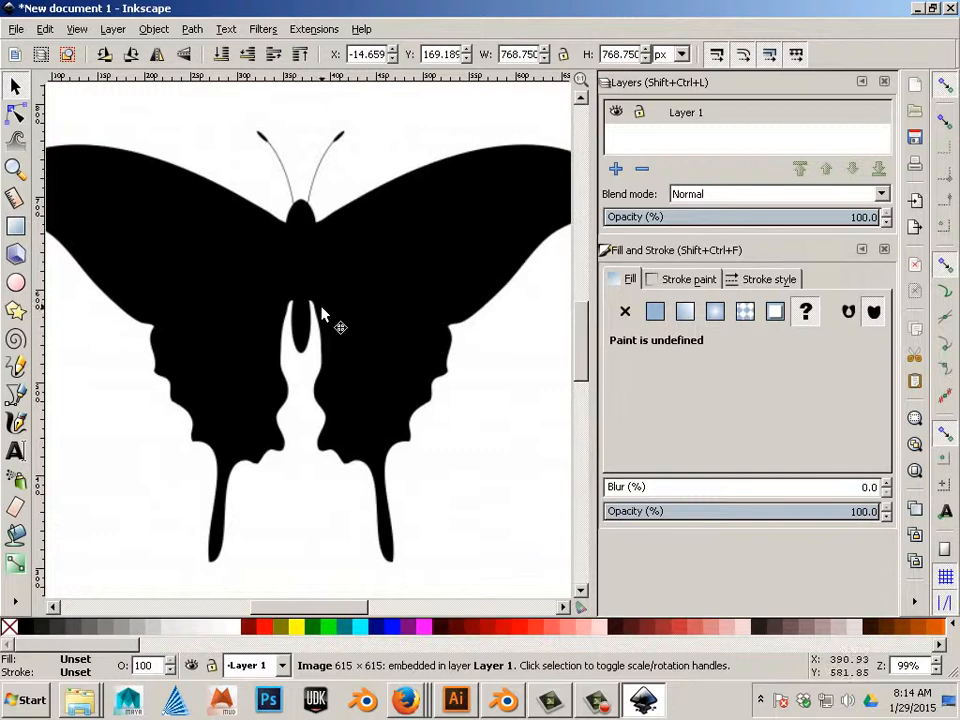
pyautogui.keyDown('ctrl'); pyautogui.scroll(2, 321, 315); pyautogui.keyUp('ctrl')
pyautogui.moveTo(296, 347); pyautogui.dragTo(287, 487)
pyautogui.keyDown('ctrl'); pyautogui.scroll(1, 287, 487); pyautogui.keyUp('ctrl')
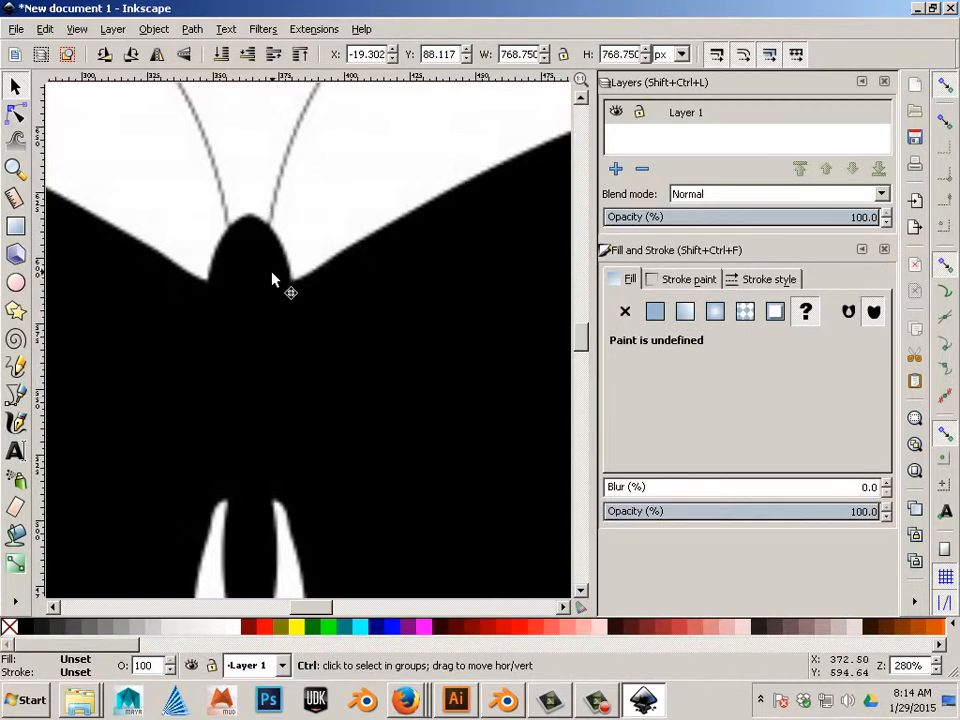
pyautogui.keyDown('ctrl'); pyautogui.scroll(-4, 274, 279); pyautogui.keyUp('ctrl')
pyautogui.keyDown('ctrl'); pyautogui.scroll(2, 274, 279); pyautogui.keyUp('ctrl')
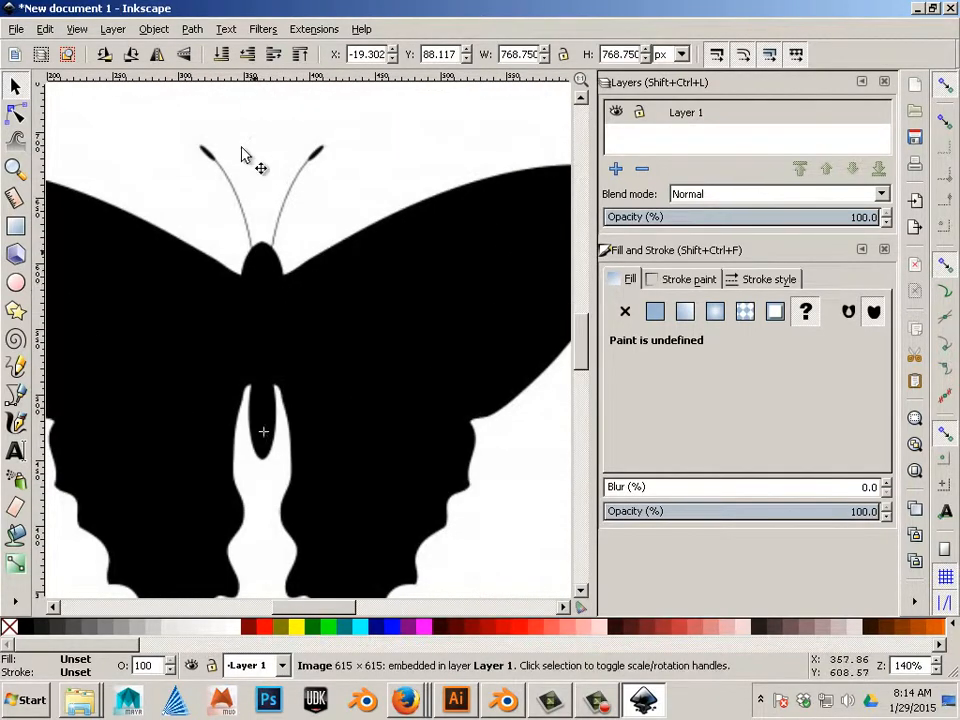
# - Open Trace Bitmap for the butterfly image and preview a brightness-cutoff trace with a threshold of 0.450
pyautogui.click(168, 32)
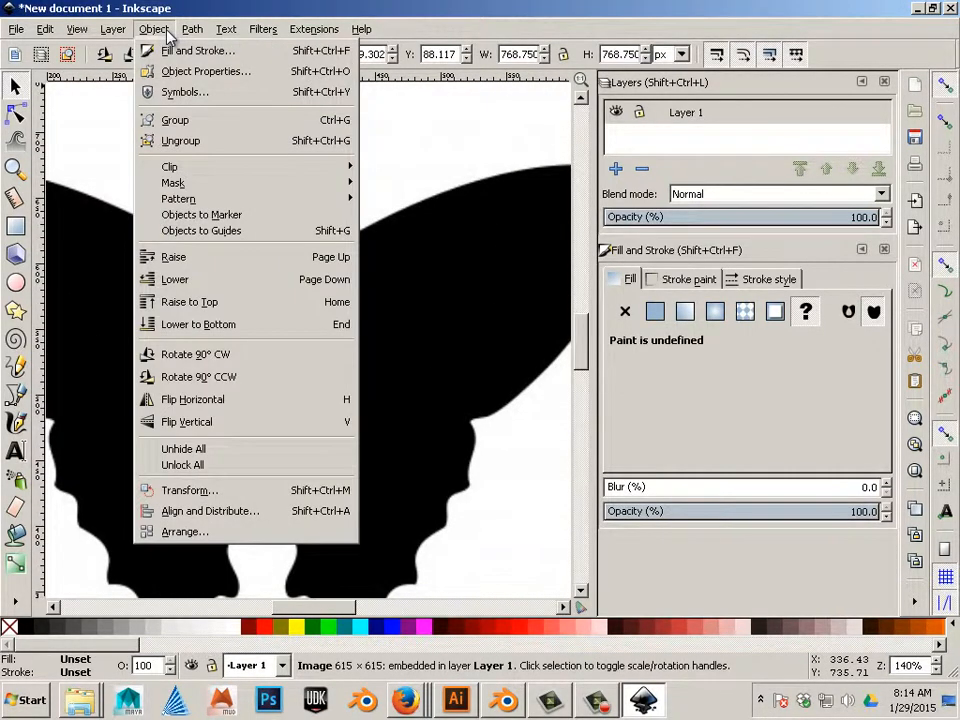
pyautogui.moveTo(194, 34)
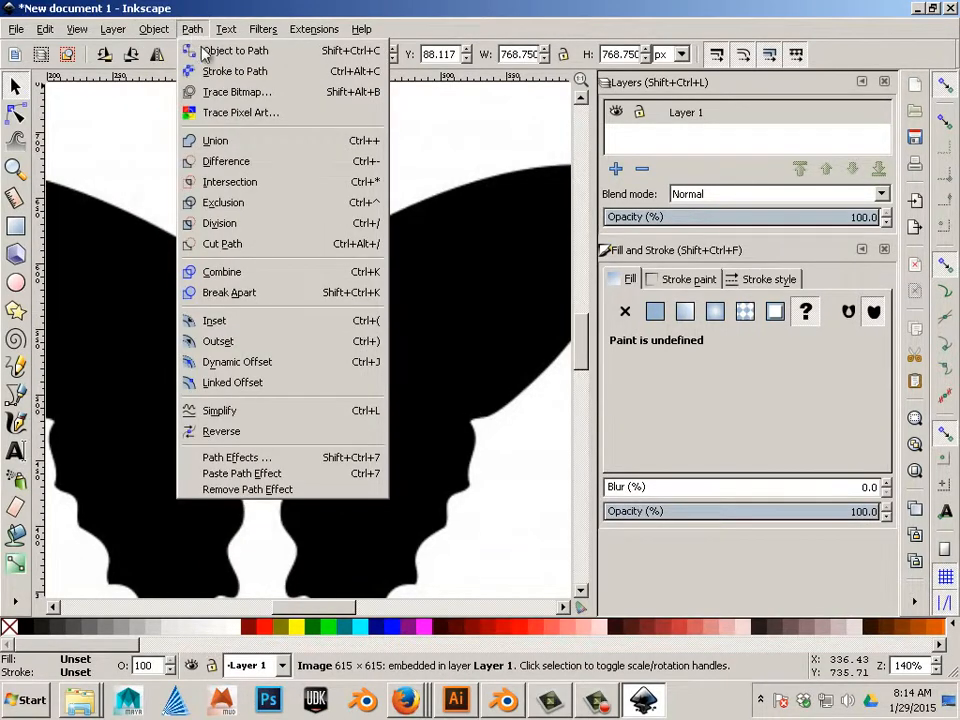
pyautogui.click(221, 94)
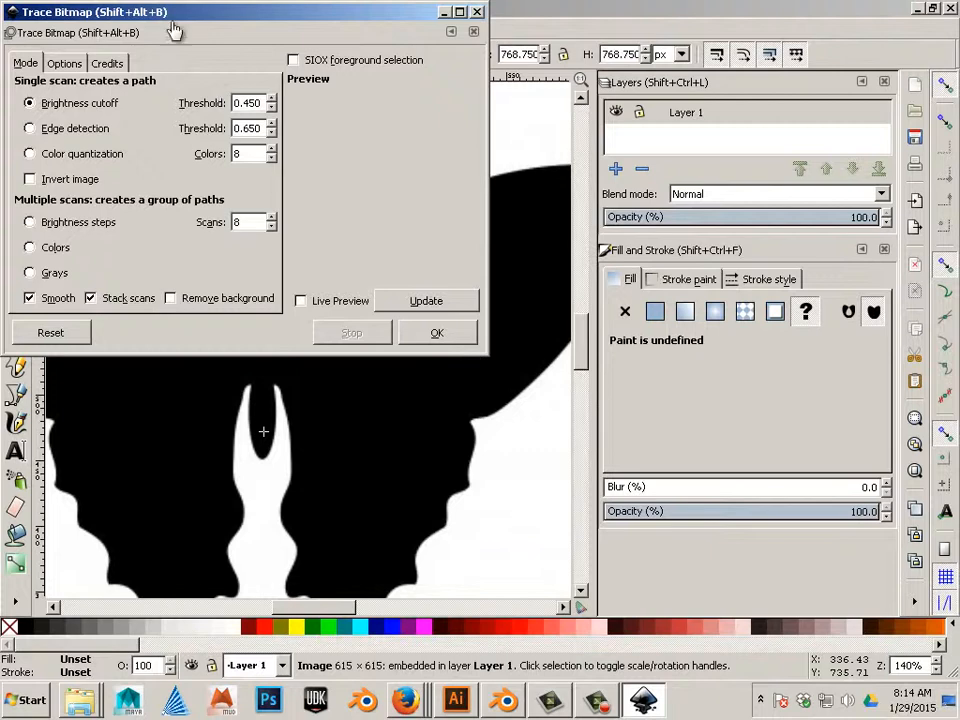
pyautogui.moveTo(173, 30)
pyautogui.mouseDown()
pyautogui.moveTo(279, 36)
pyautogui.moveTo(371, 58)
pyautogui.mouseUp()
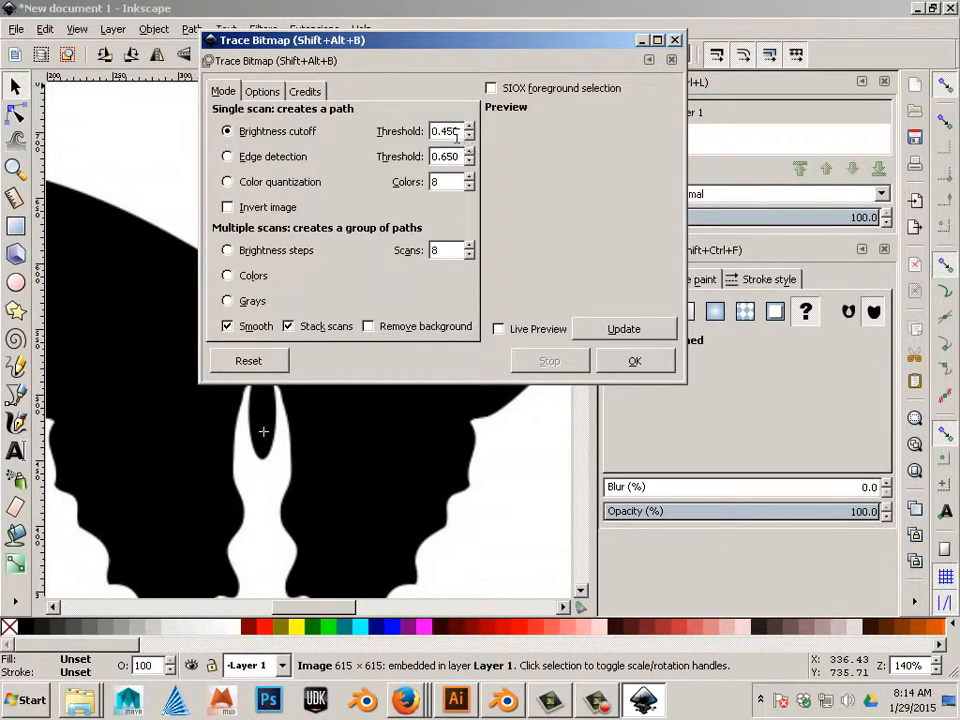
pyautogui.moveTo(427, 47); pyautogui.dragTo(543, 57)
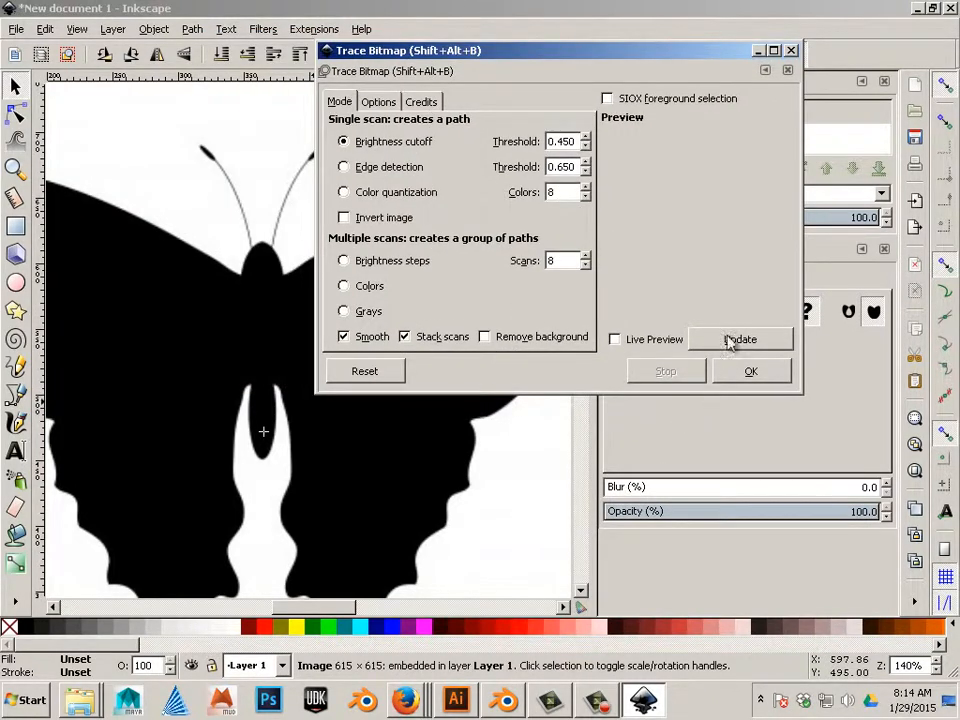
pyautogui.click(733, 342)
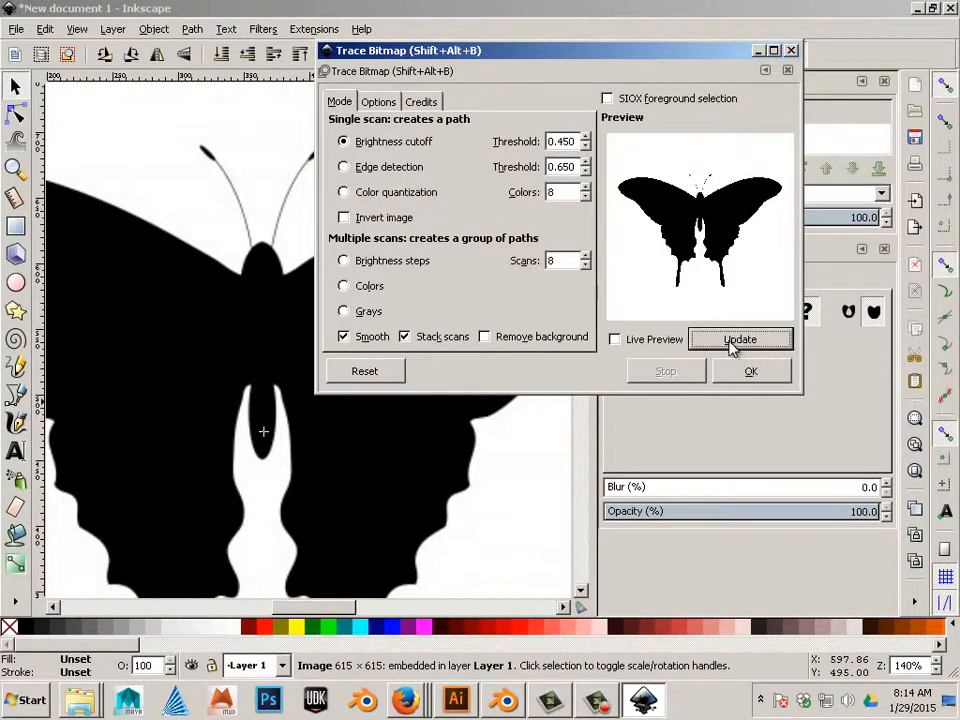
# - Enable background removal, trace the butterfly into a vector path and close the tracing dialog
pyautogui.click(485, 338)
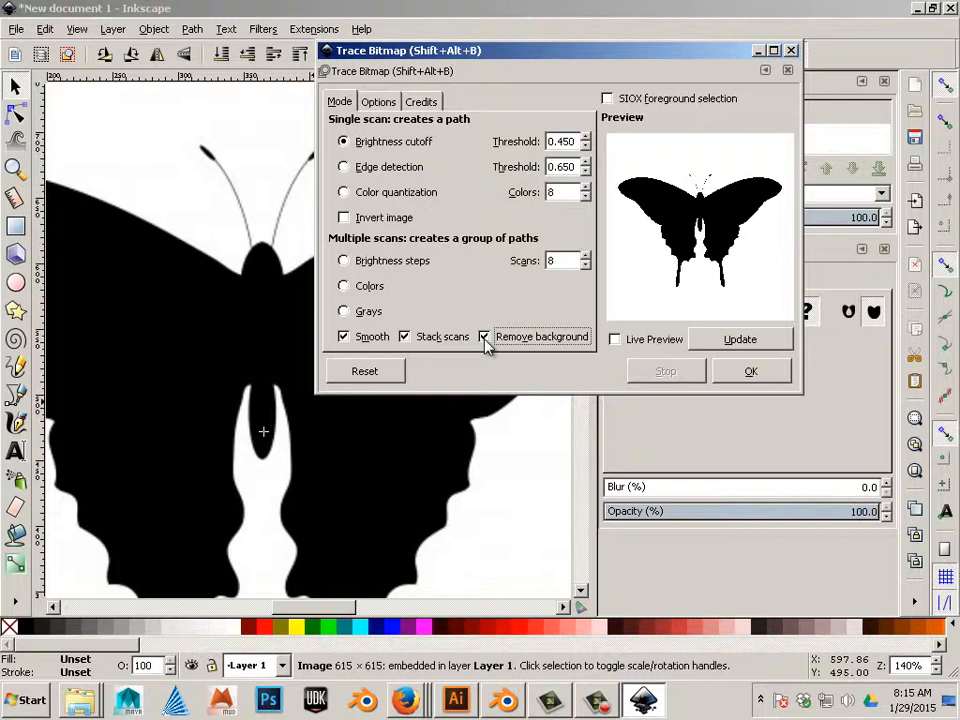
pyautogui.click(748, 371)
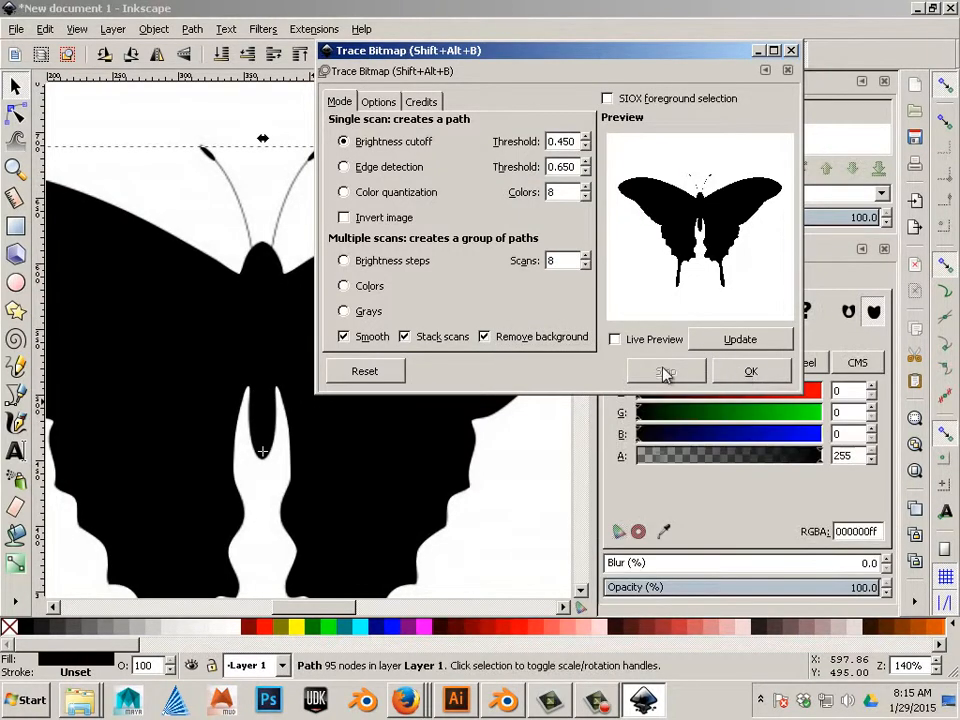
pyautogui.click(790, 50)
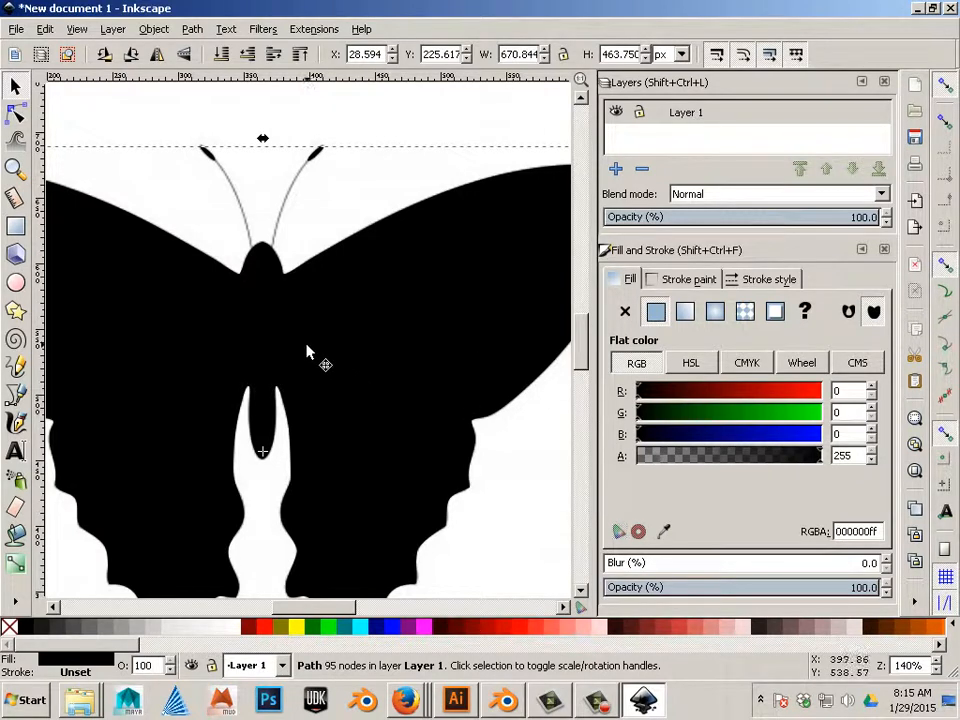
# - Separate the traced path from the bitmap, moving the path to about X 233, Y 331 px and the image to about X 139, Y -40 px
pyautogui.scroll(-1, 307, 350)
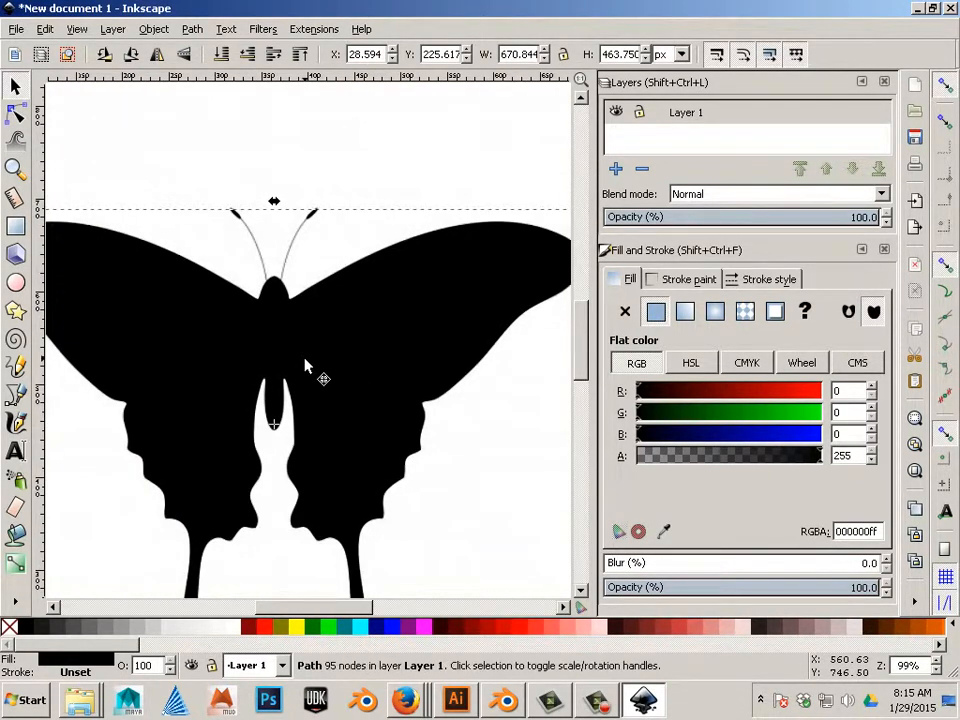
pyautogui.moveTo(313, 371)
pyautogui.mouseDown()
pyautogui.moveTo(422, 272)
pyautogui.moveTo(503, 247)
pyautogui.mouseUp()
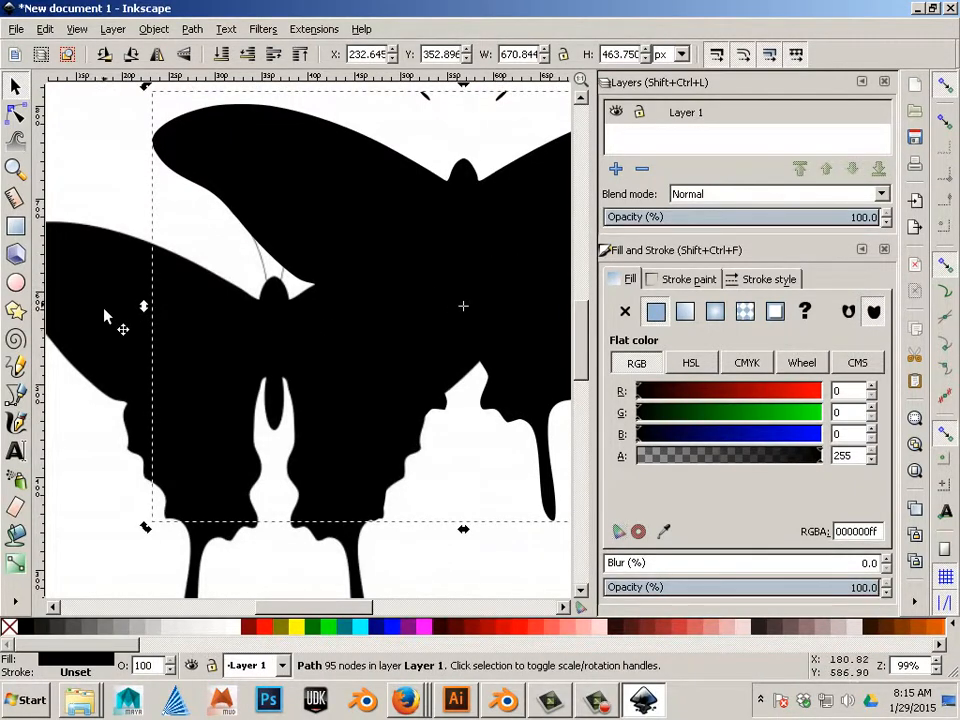
pyautogui.moveTo(107, 317); pyautogui.dragTo(251, 431)
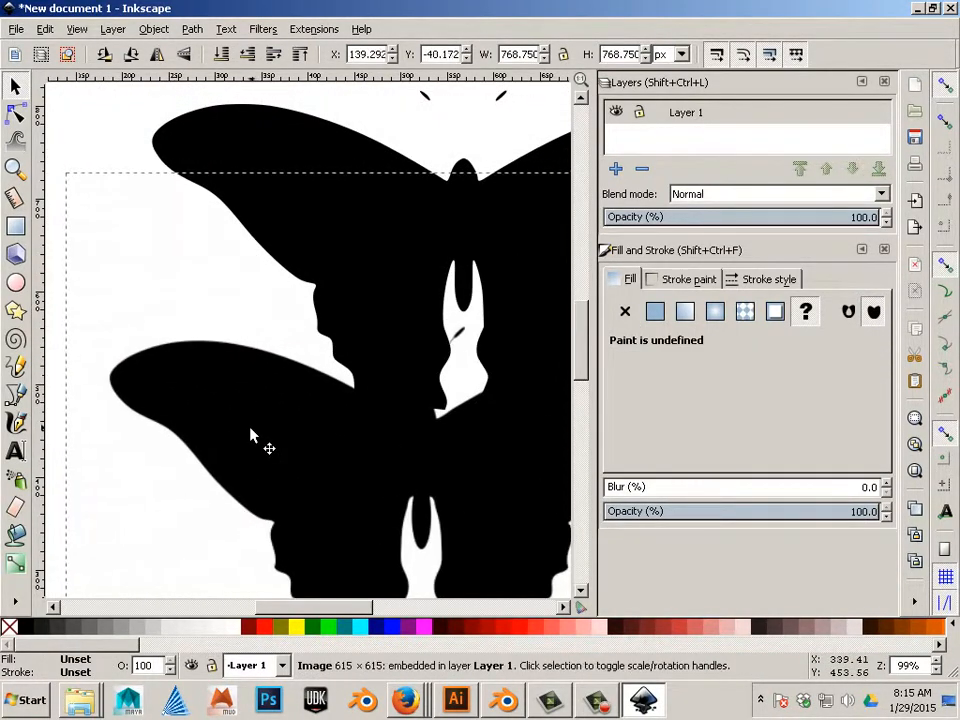
pyautogui.moveTo(285, 200); pyautogui.dragTo(285, 220)
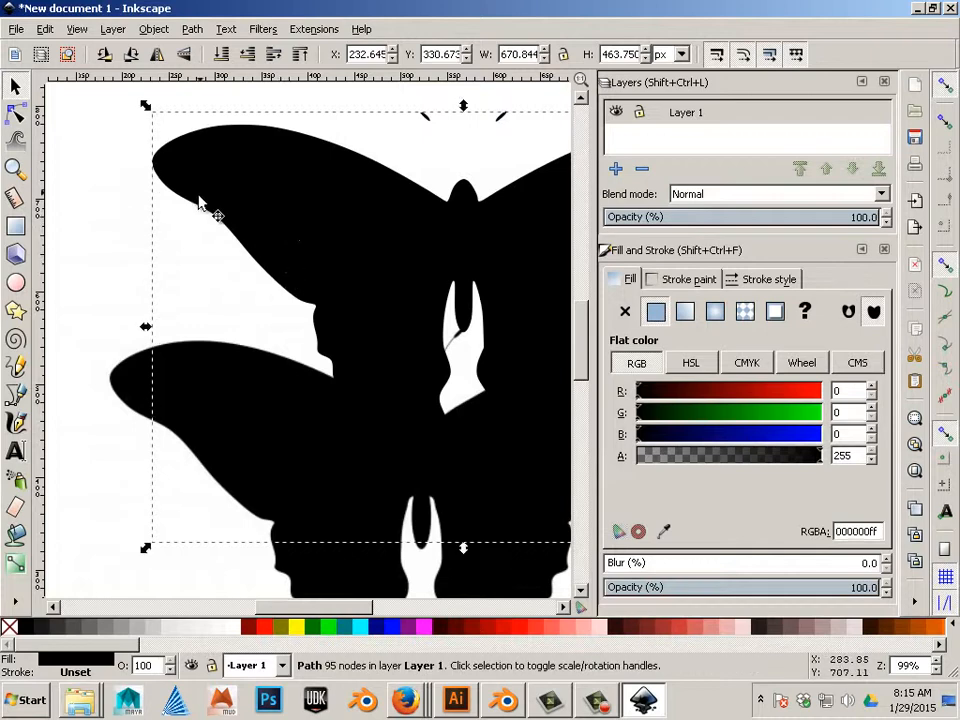
# - Switch the canvas to Outline display mode and delete the embedded butterfly image, leaving only the traced path
pyautogui.click(80, 30)
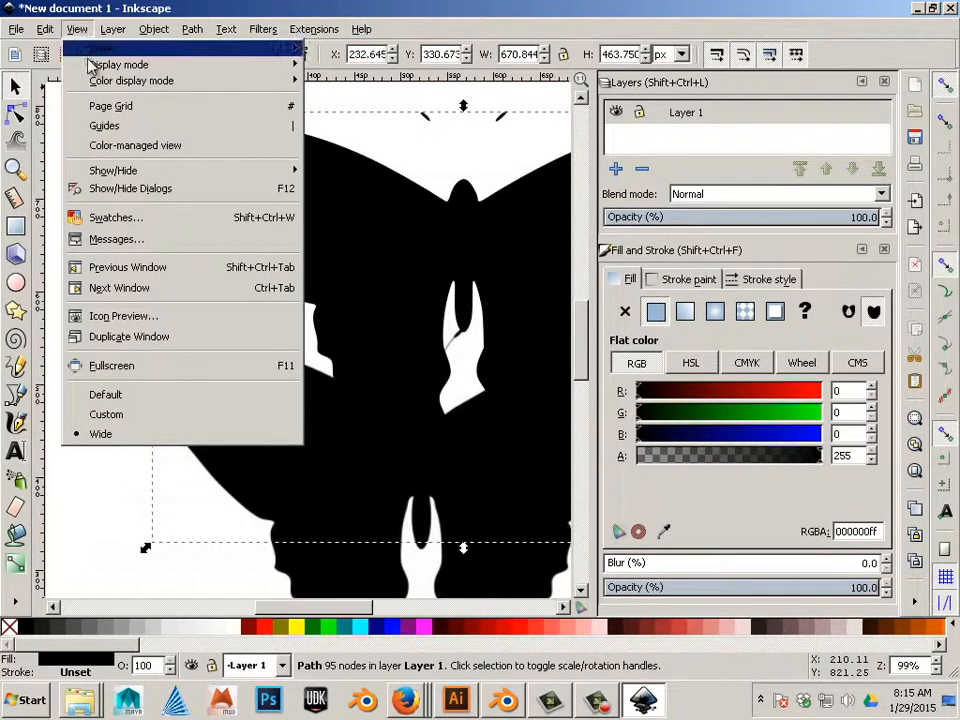
pyautogui.moveTo(90, 67)
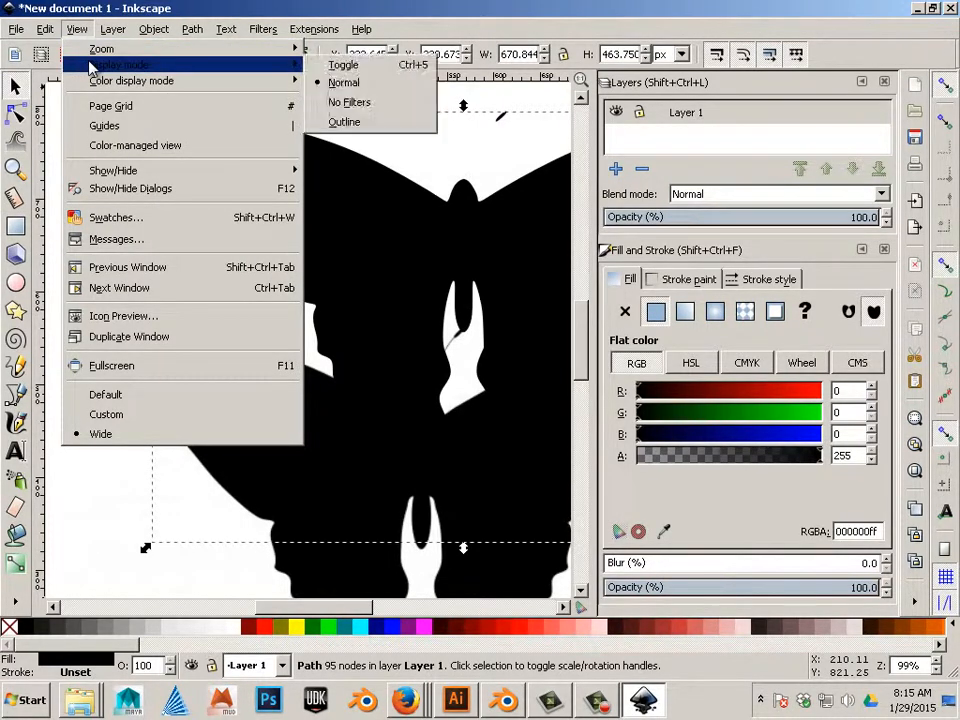
pyautogui.click(374, 131)
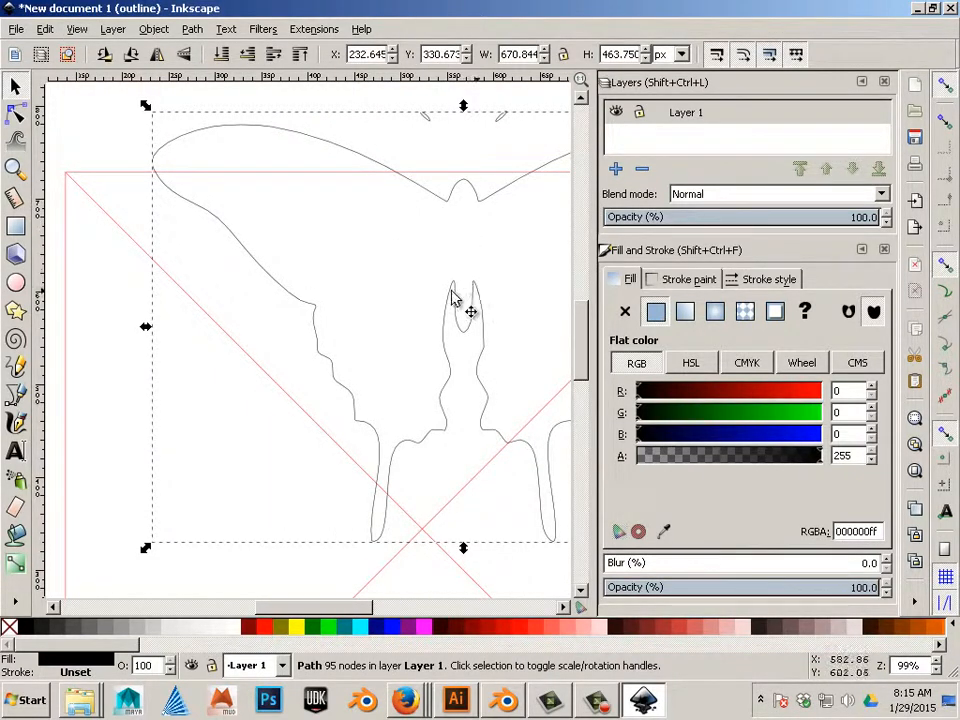
pyautogui.moveTo(81, 193); pyautogui.dragTo(80, 211)
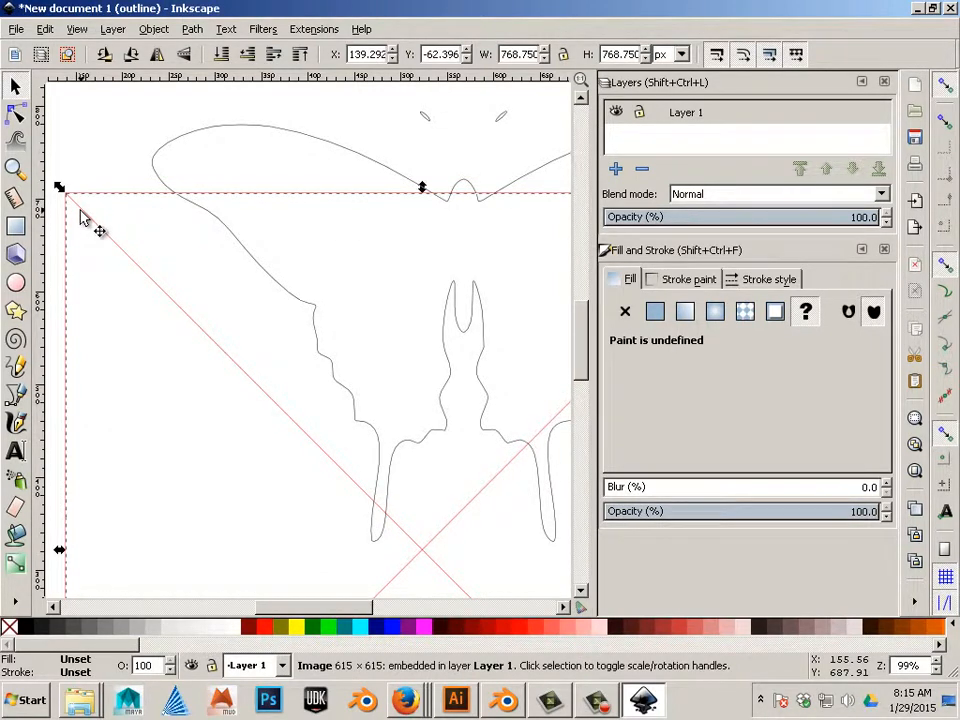
pyautogui.press('Delete')
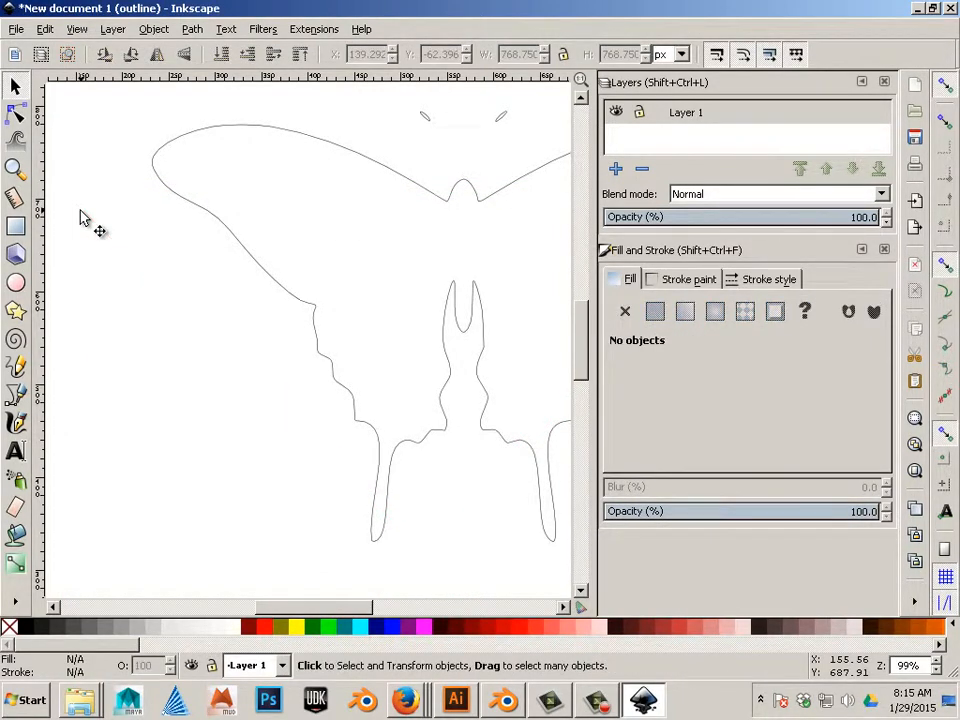
# - Restore the Normal display mode and move the butterfly path to about X 102, Y 209 px
pyautogui.click(76, 29)
pyautogui.moveTo(117, 67)
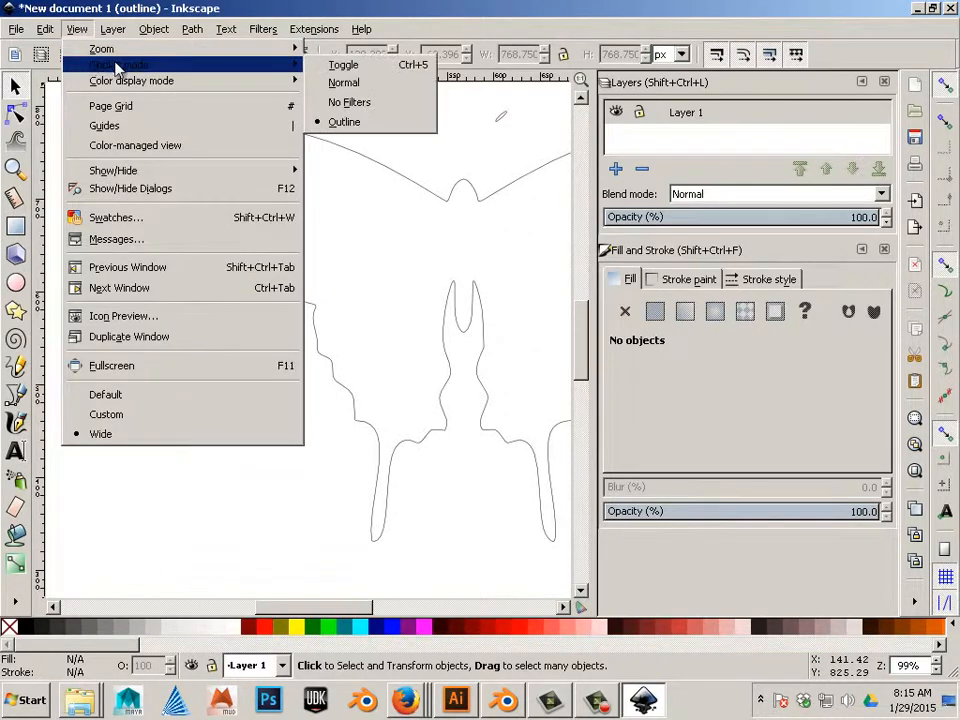
pyautogui.click(347, 88)
pyautogui.moveTo(439, 208); pyautogui.dragTo(317, 328)
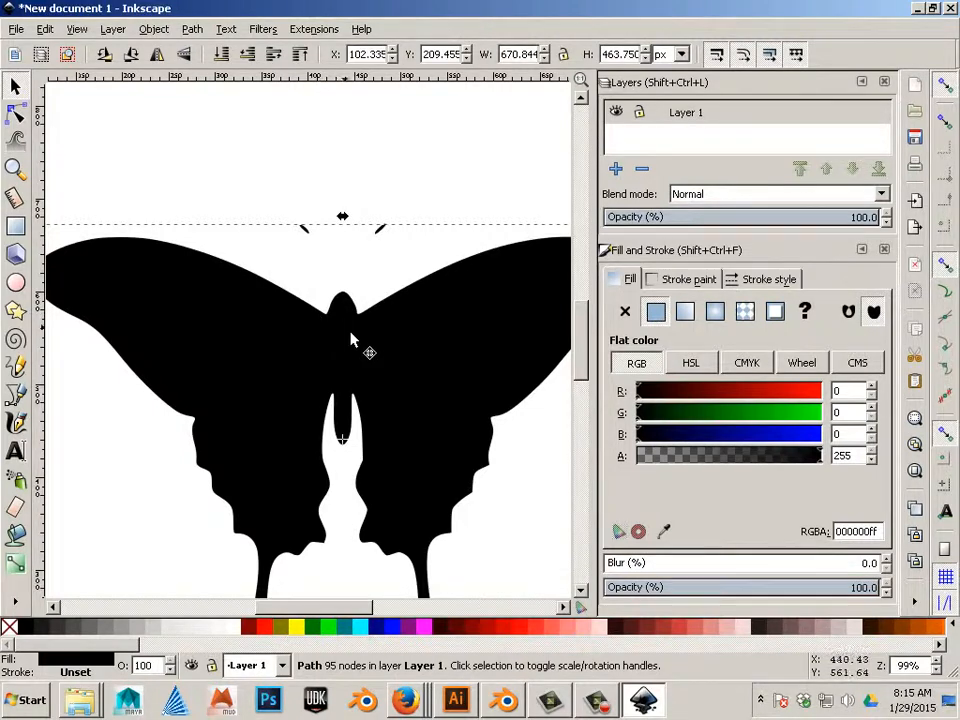
pyautogui.click(360, 300)
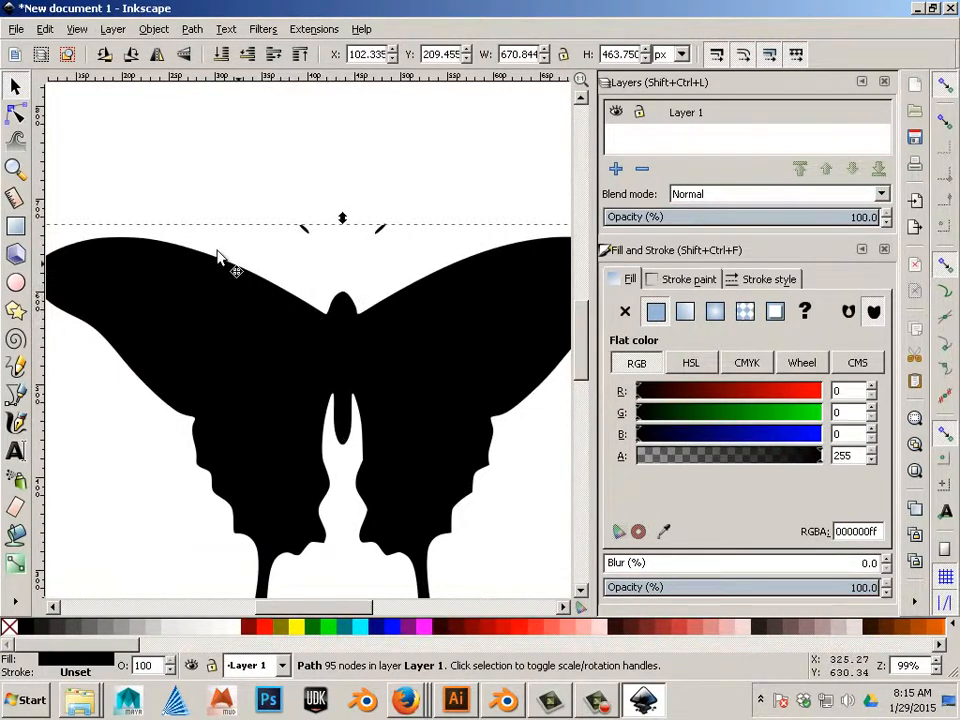
# - Select the nodes of the two detached antenna fragments above the head and delete them from the butterfly path
pyautogui.click(15, 112)
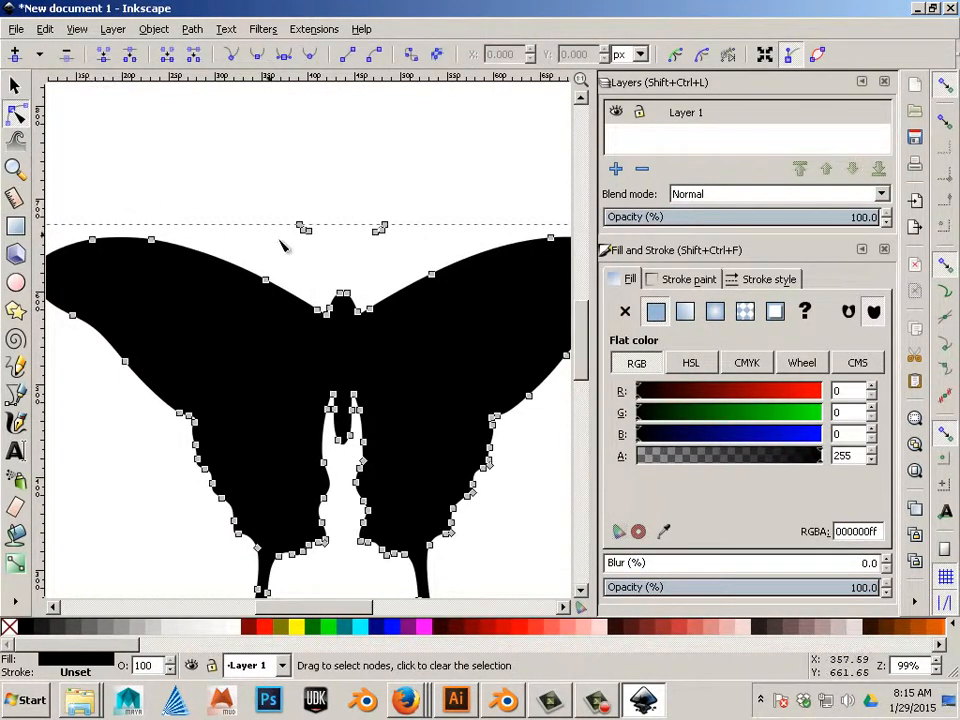
pyautogui.scroll(2, 345, 273)
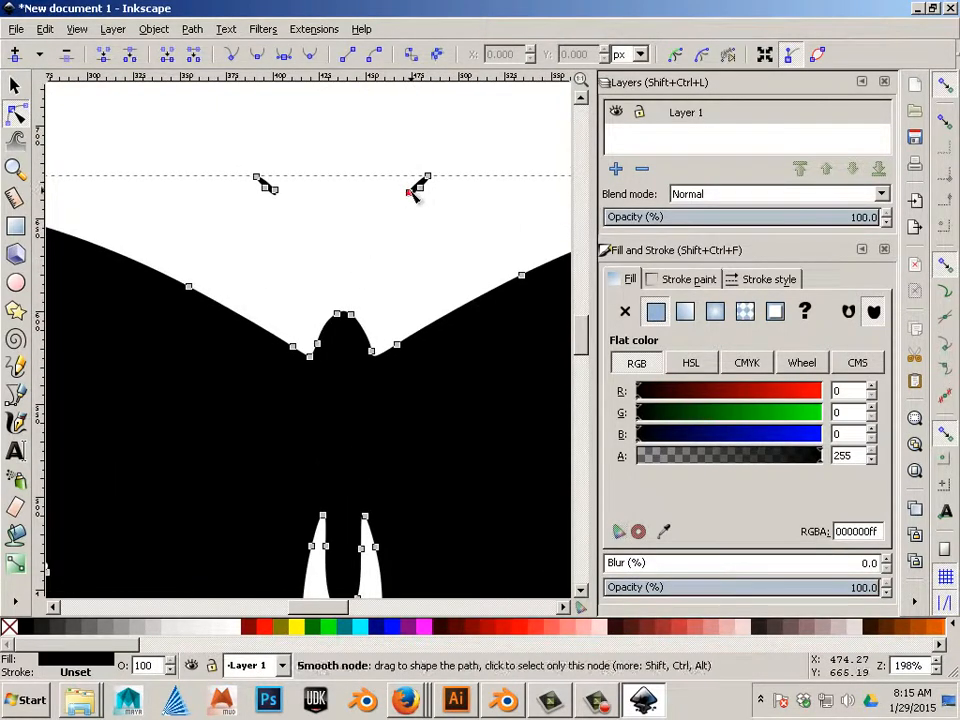
pyautogui.moveTo(218, 150); pyautogui.dragTo(480, 236)
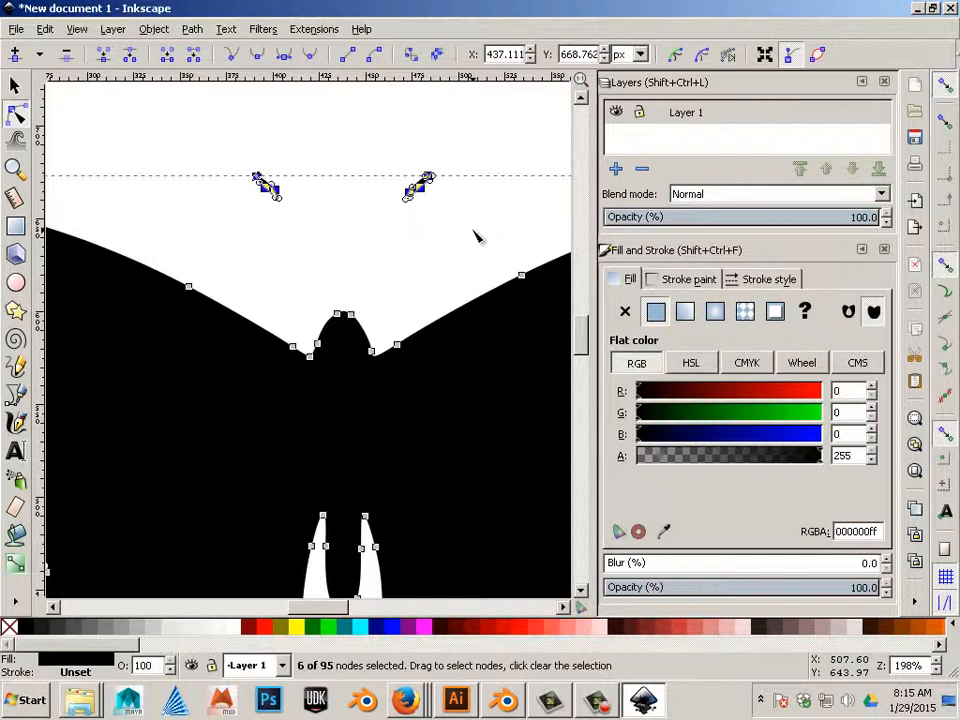
pyautogui.press('Delete')
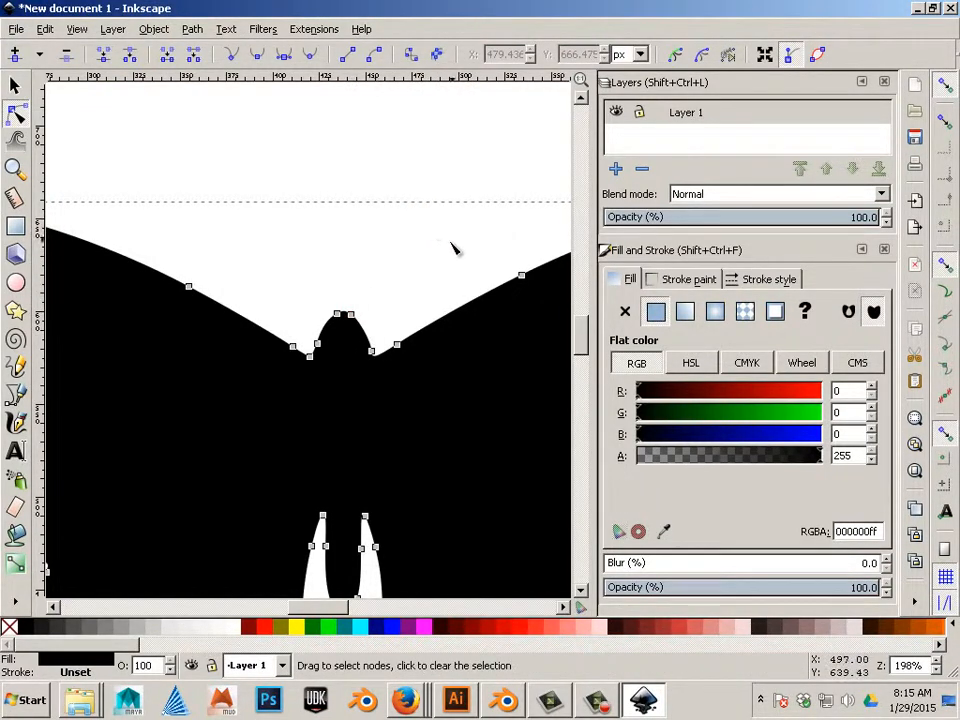
# - Set up the Pencil tool with a smoothing of 35 and the Ellipse stroke shape
pyautogui.click(17, 368)
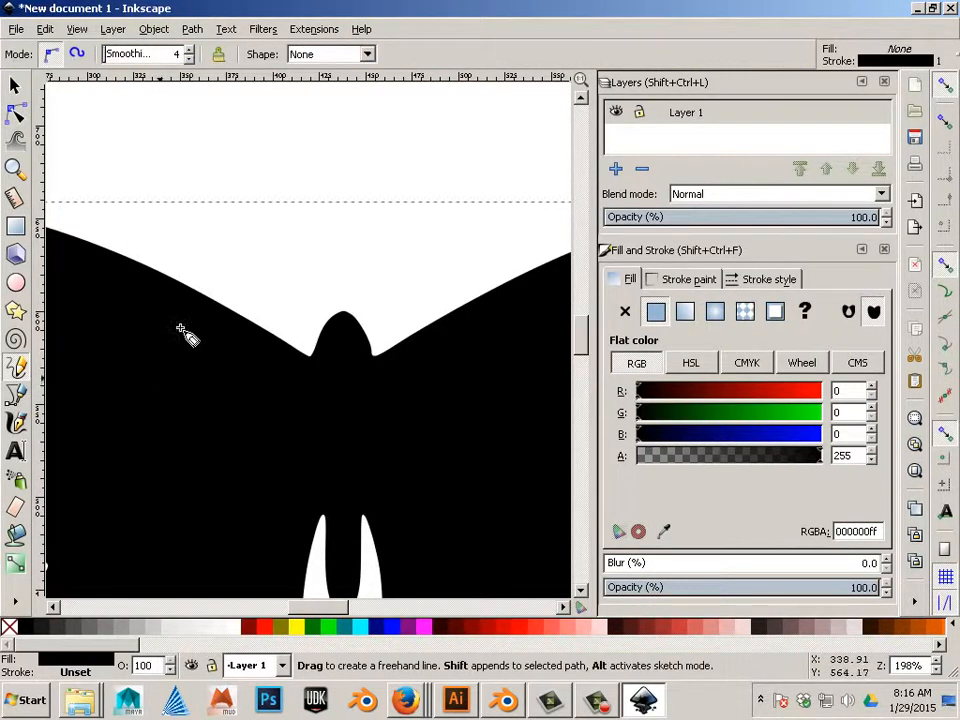
pyautogui.moveTo(107, 53); pyautogui.dragTo(128, 52)
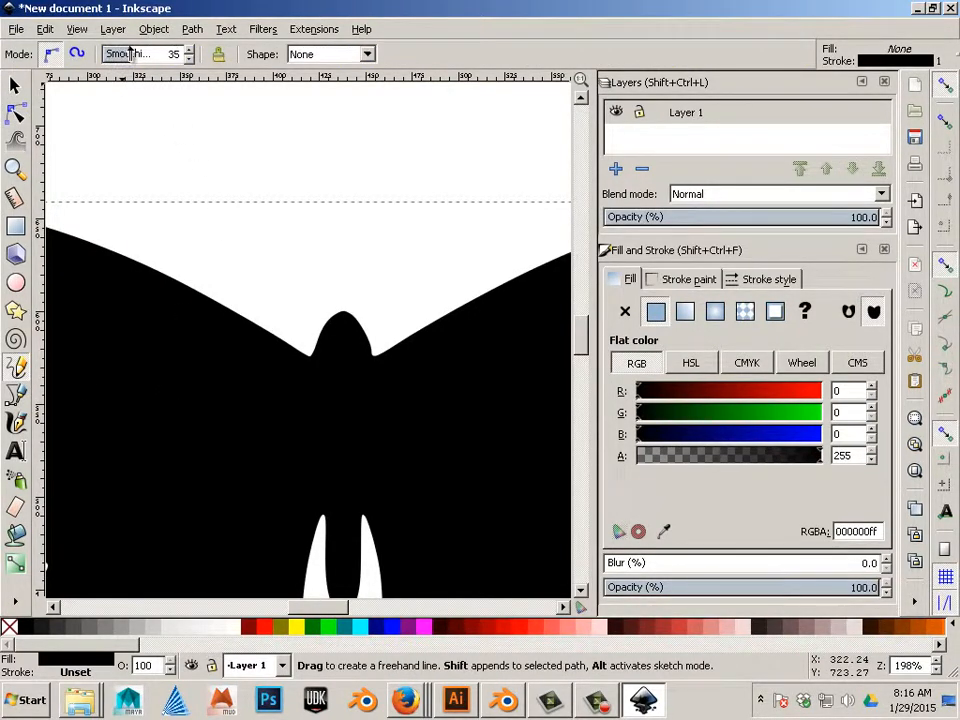
pyautogui.click(367, 55)
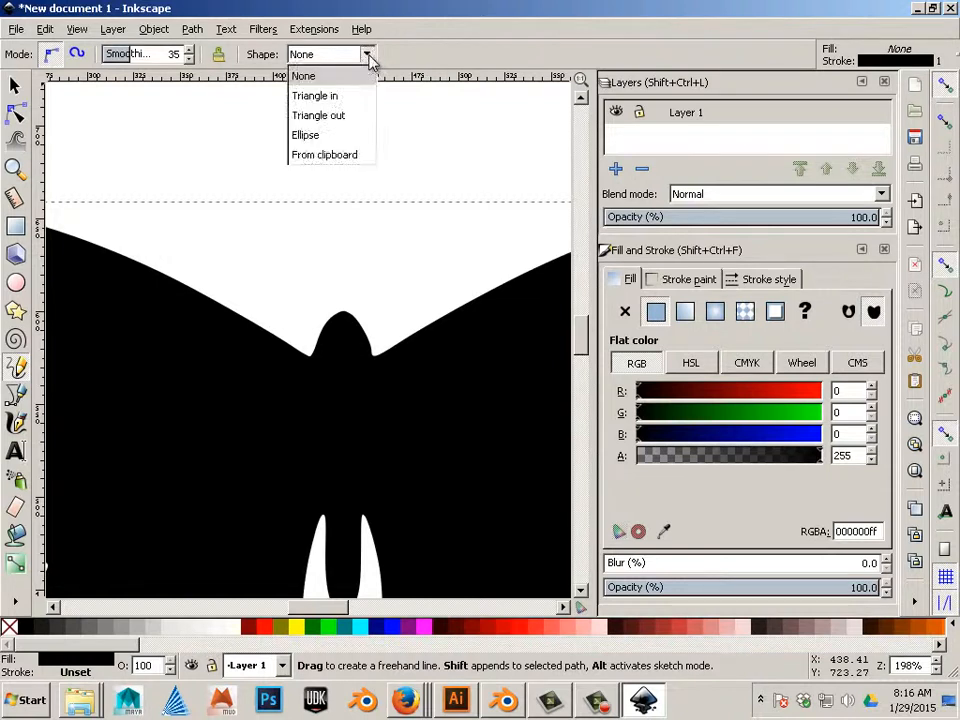
pyautogui.click(343, 136)
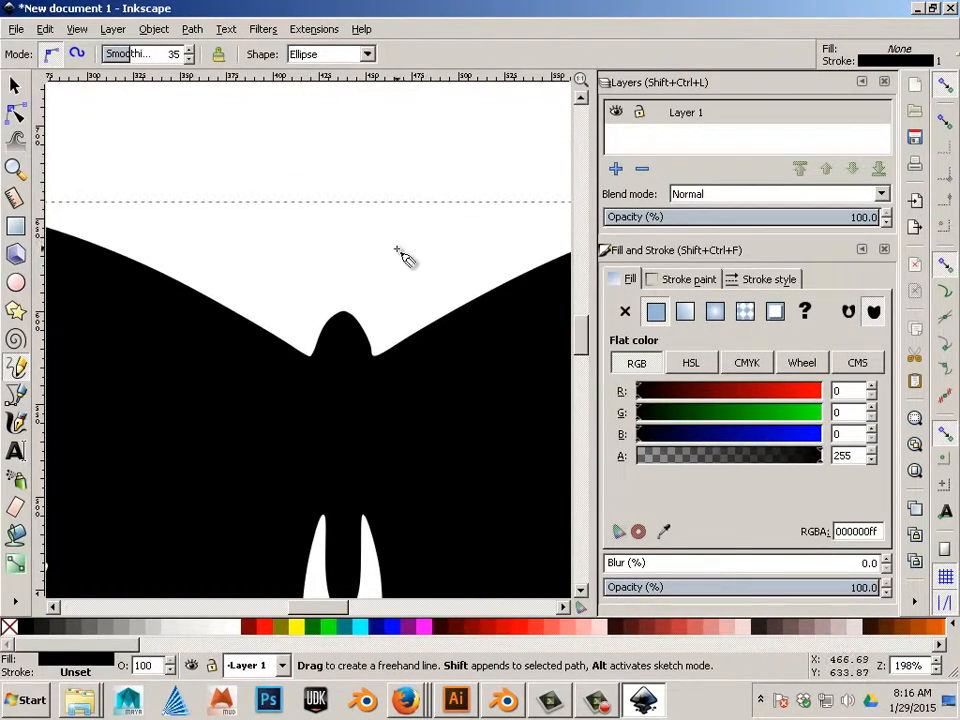
pyautogui.moveTo(391, 256)
pyautogui.mouseDown()
pyautogui.moveTo(425, 277)
pyautogui.moveTo(456, 241)
pyautogui.moveTo(447, 191)
pyautogui.moveTo(395, 158)
pyautogui.moveTo(355, 198)
pyautogui.moveTo(344, 248)
pyautogui.mouseUp()
pyautogui.moveTo(351, 328); pyautogui.dragTo(342, 337)
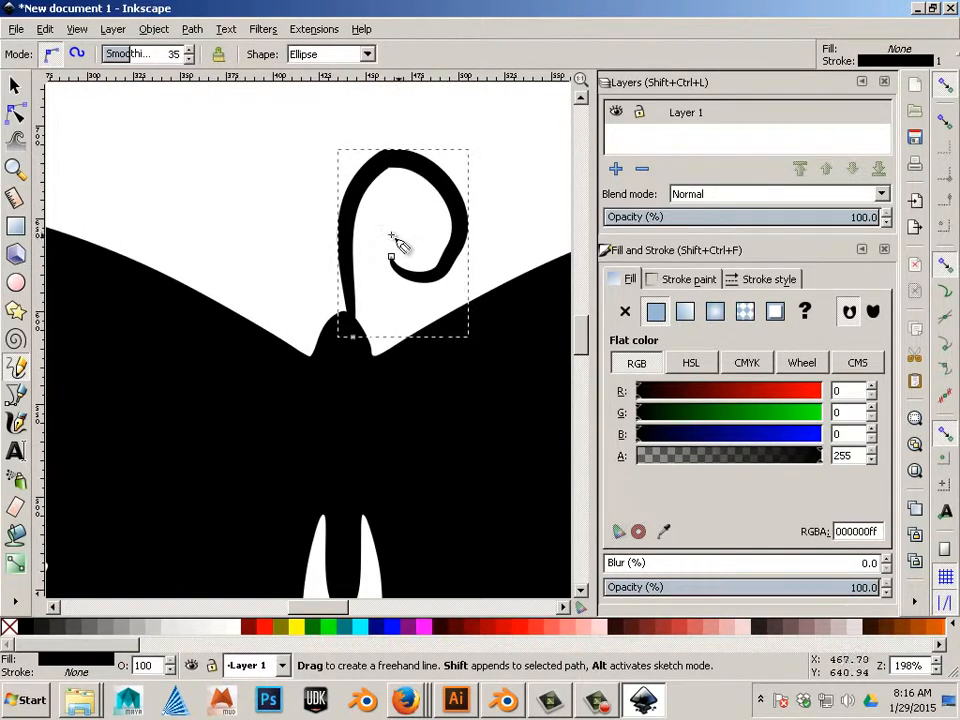
pyautogui.press('Delete')
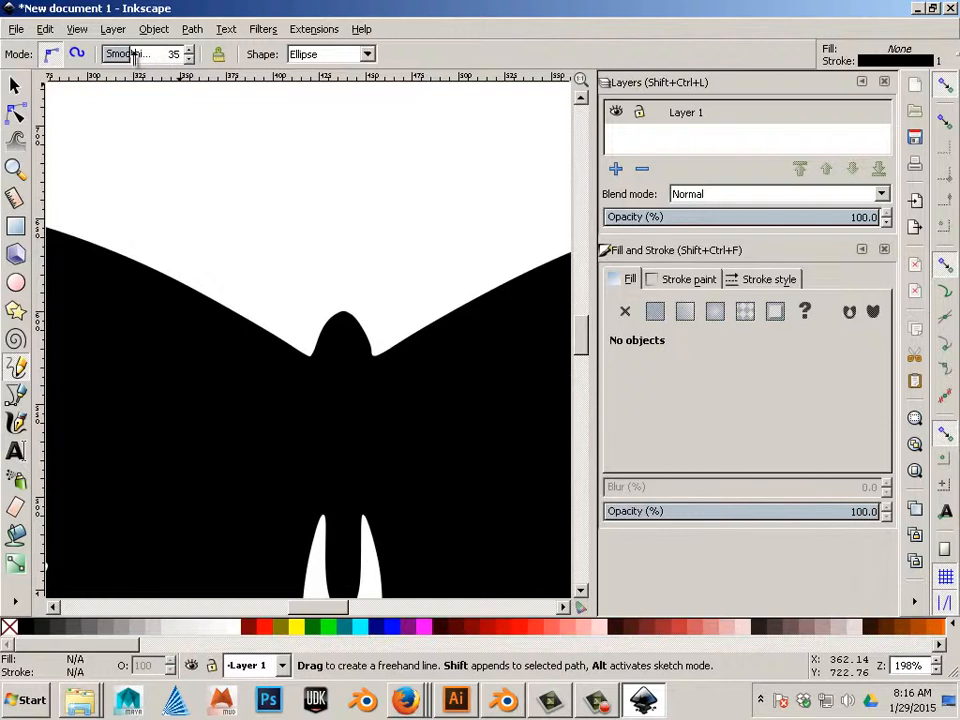
# - Raise the pencil smoothing to 54 and draw a curled freehand antenna ending on the butterfly's head, replacing the first attempt
pyautogui.moveTo(387, 293)
pyautogui.mouseDown()
pyautogui.moveTo(418, 289)
pyautogui.moveTo(443, 237)
pyautogui.moveTo(408, 196)
pyautogui.moveTo(360, 217)
pyautogui.moveTo(352, 326)
pyautogui.mouseUp()
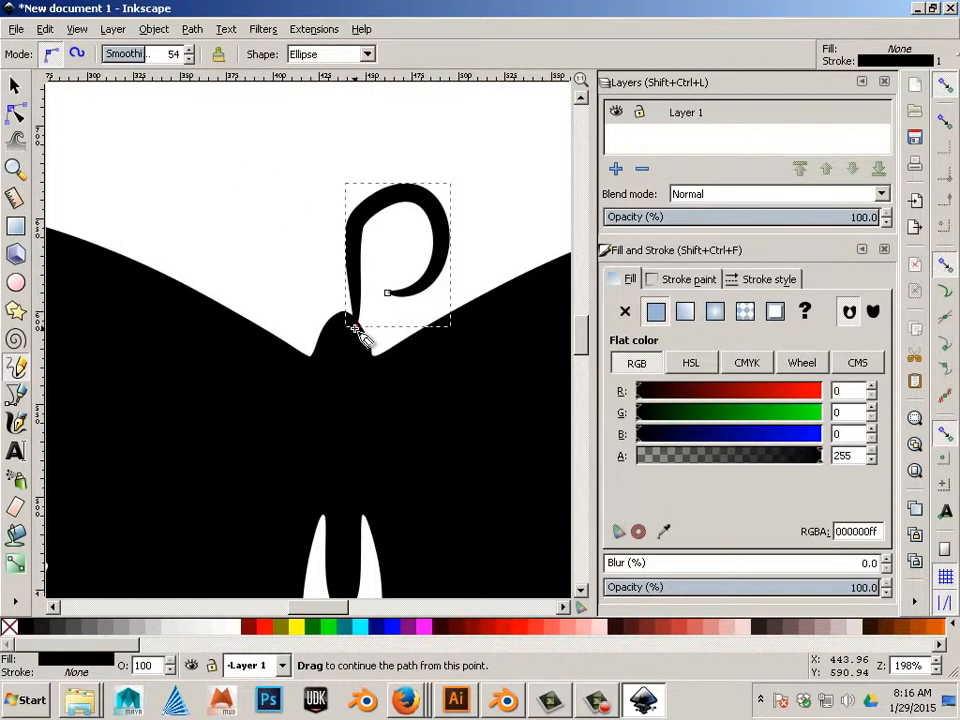
pyautogui.press('Delete')
pyautogui.moveTo(414, 272)
pyautogui.mouseDown()
pyautogui.moveTo(456, 215)
pyautogui.moveTo(383, 231)
pyautogui.moveTo(360, 340)
pyautogui.mouseUp()
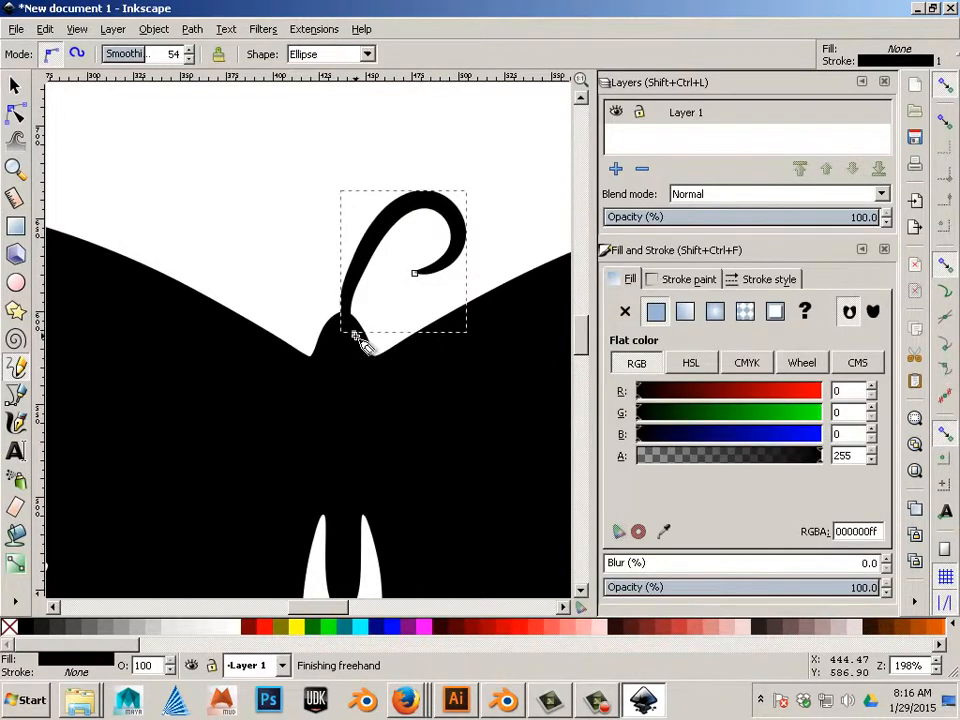
# - Move the antenna's base node to about X 449, Y 577 px and its curled end node to about X 475, Y 615 px
pyautogui.click(22, 118)
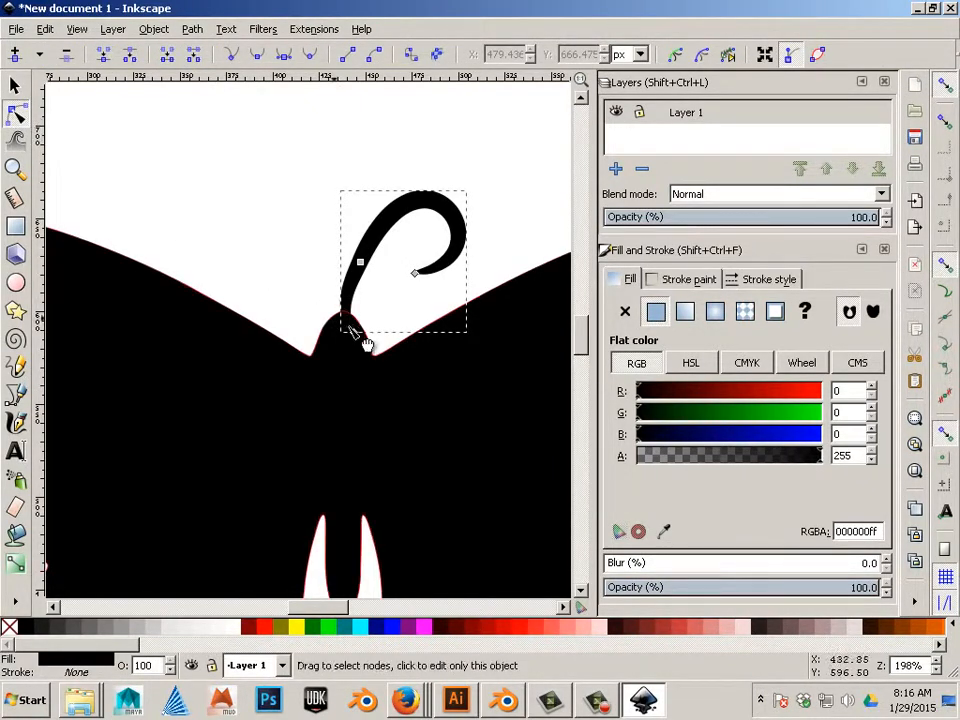
pyautogui.moveTo(353, 332); pyautogui.dragTo(362, 353)
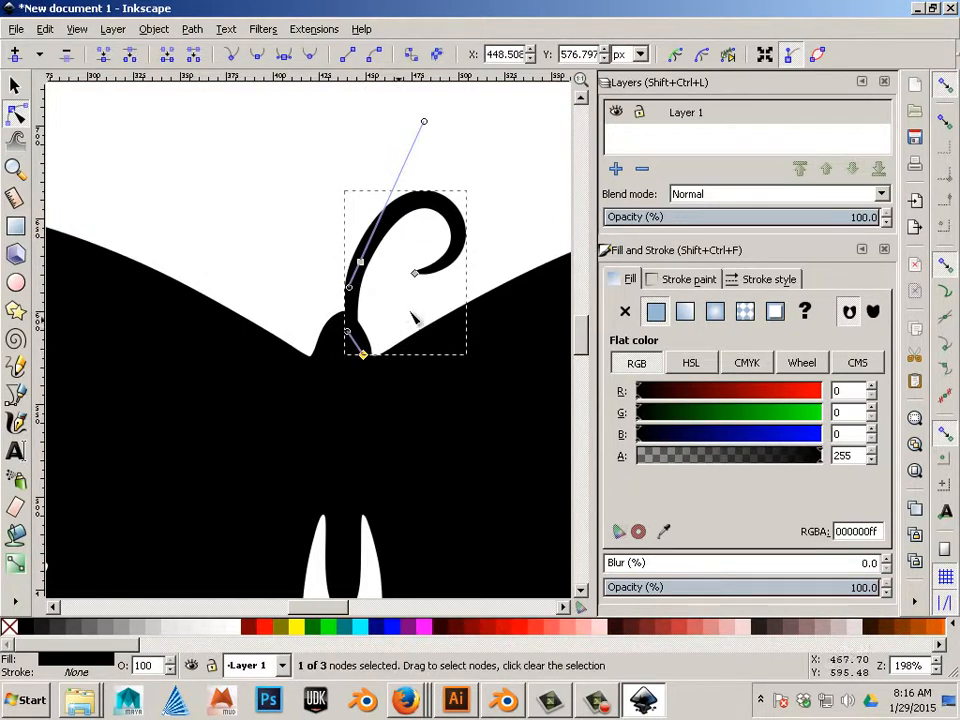
pyautogui.moveTo(419, 277); pyautogui.dragTo(419, 288)
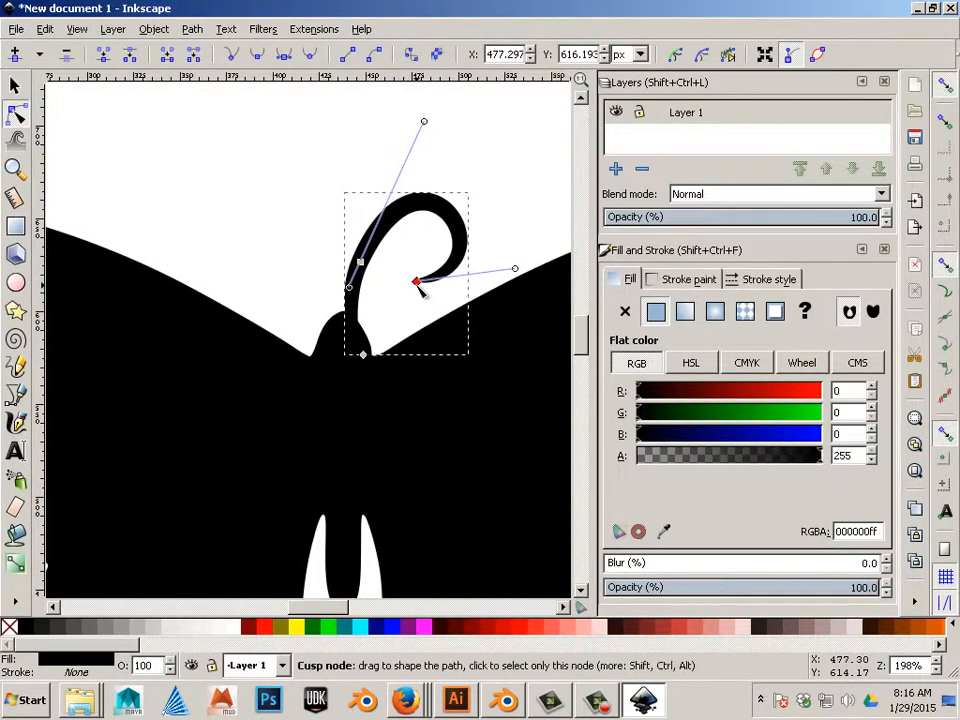
pyautogui.scroll(2, 433, 293)
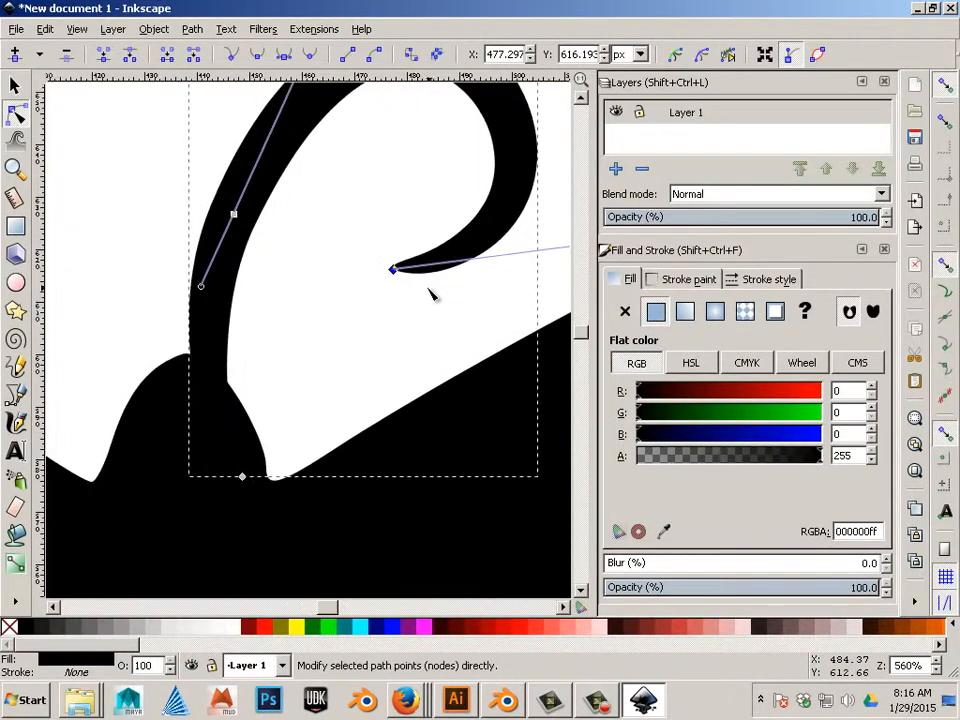
pyautogui.scroll(2, 399, 274)
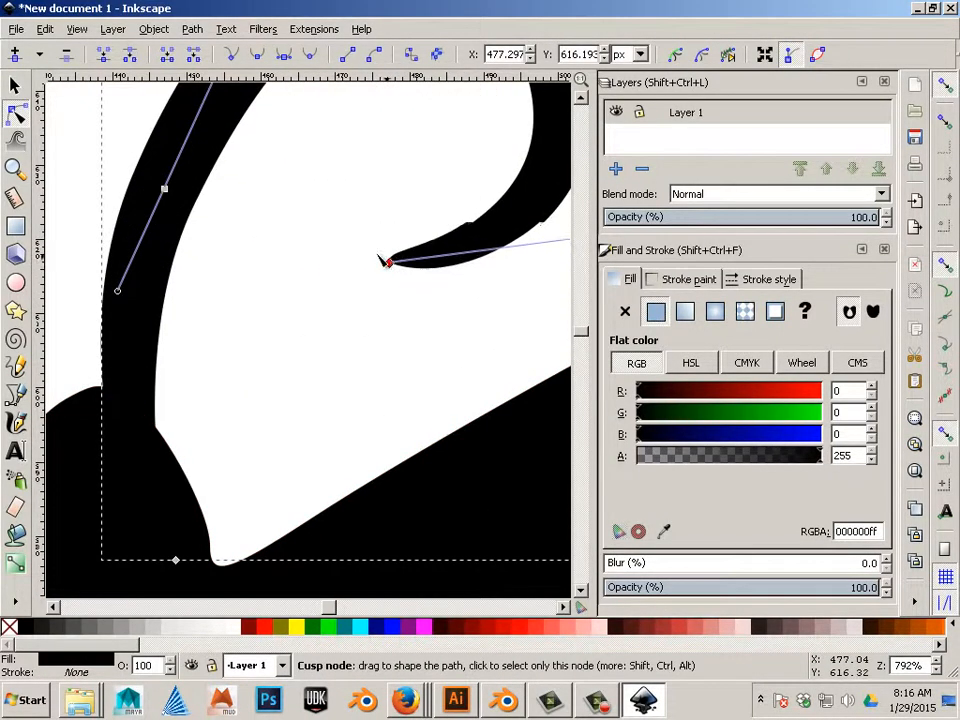
pyautogui.moveTo(392, 266); pyautogui.dragTo(374, 278)
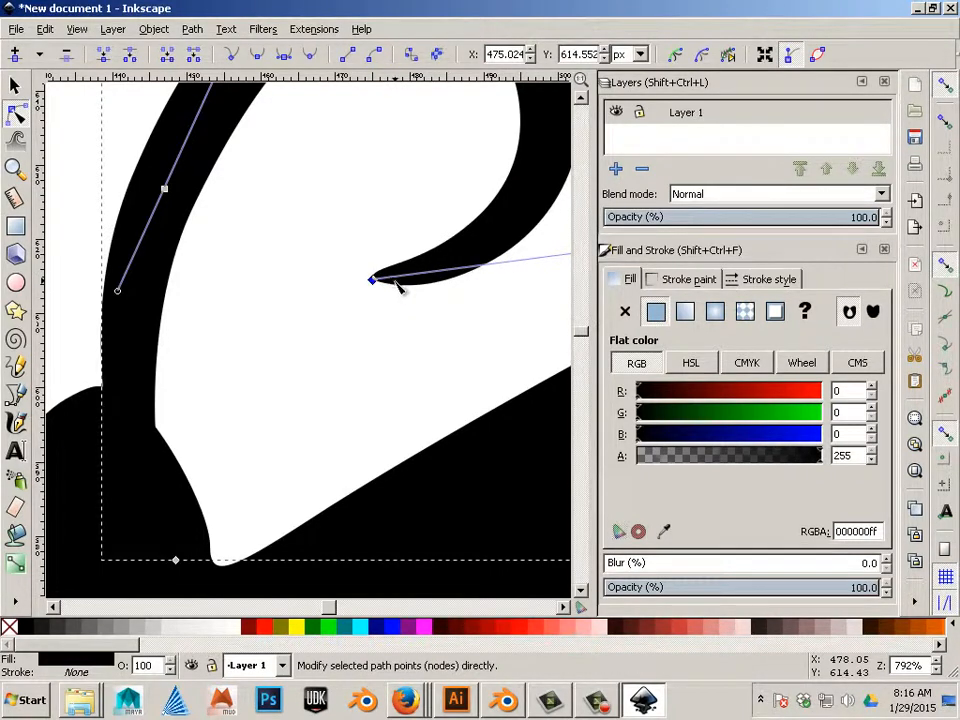
# - Convert the antenna with its Pattern Along Path effect into a plain path using Object to Path
pyautogui.click(16, 86)
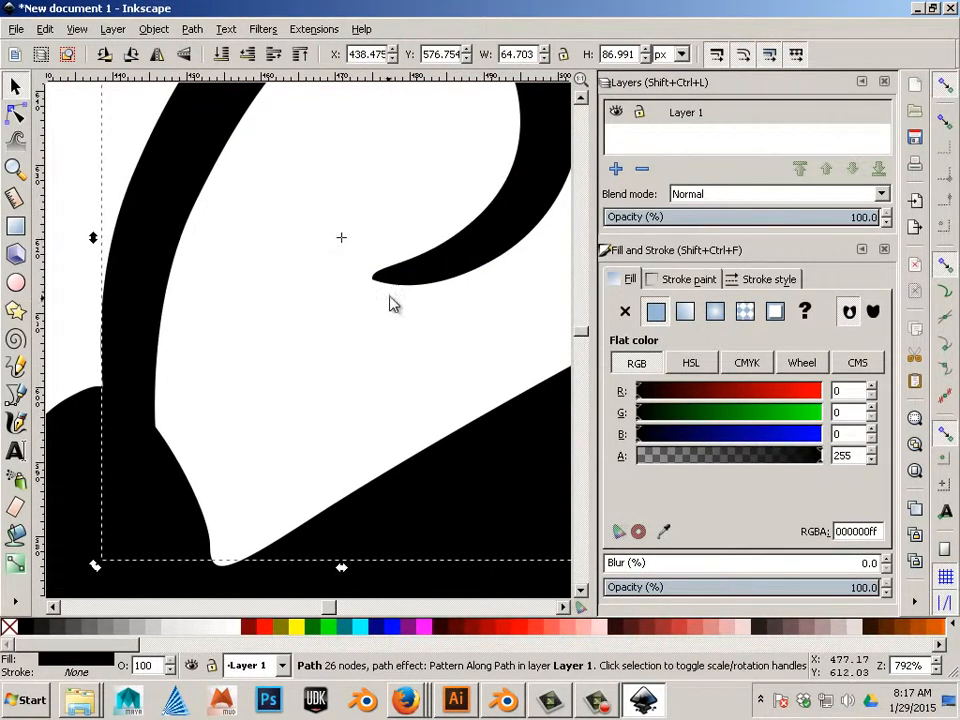
pyautogui.click(192, 30)
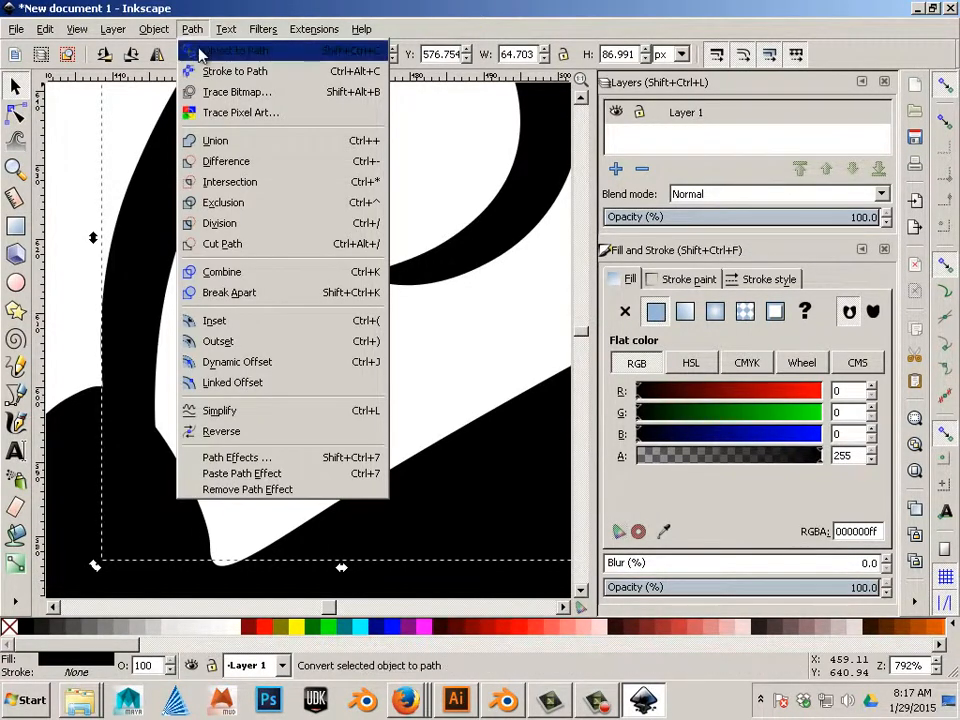
pyautogui.click(200, 52)
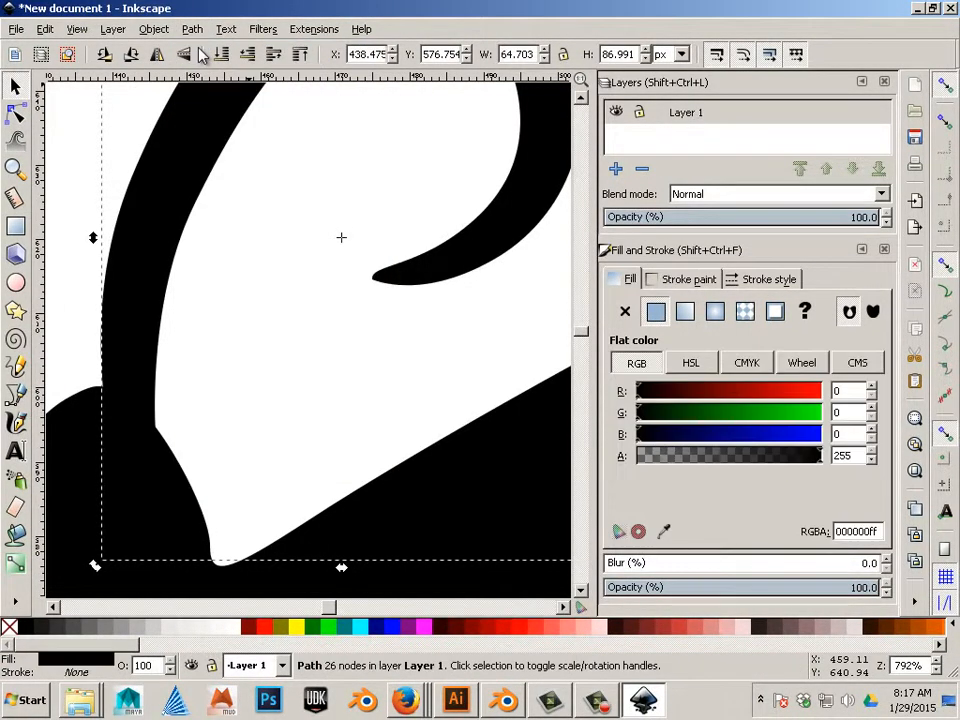
# - Thicken the antenna's curled end by moving its tip node to about X 474, Y 614 px and the inner-edge node to about X 480, Y 620 px
pyautogui.click(14, 117)
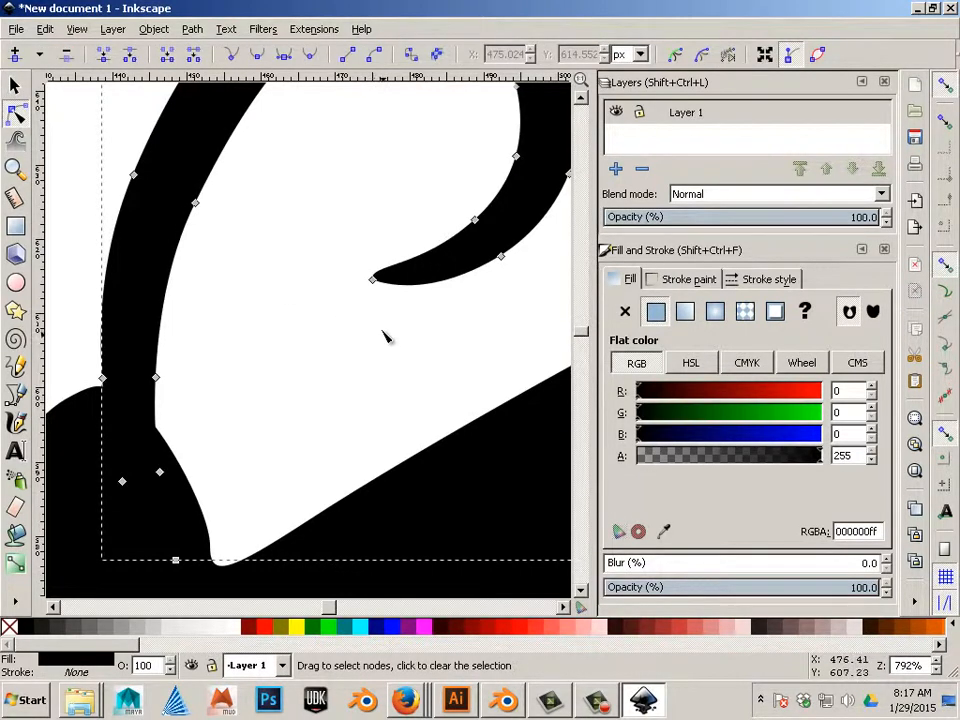
pyautogui.moveTo(375, 280); pyautogui.dragTo(372, 287)
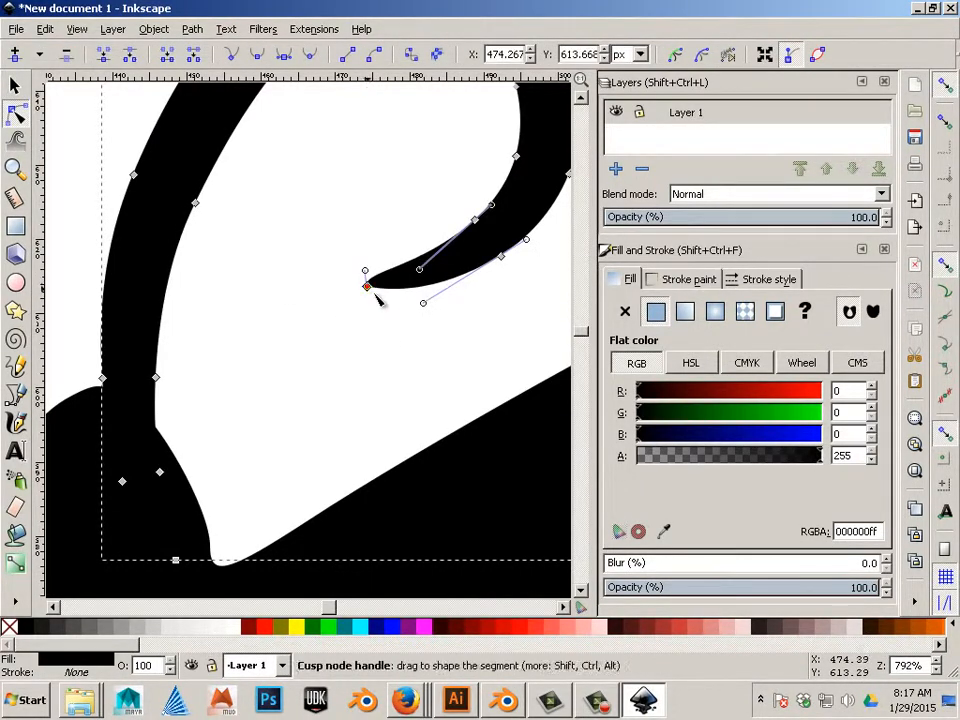
pyautogui.click(475, 219)
pyautogui.moveTo(475, 219); pyautogui.dragTo(414, 248)
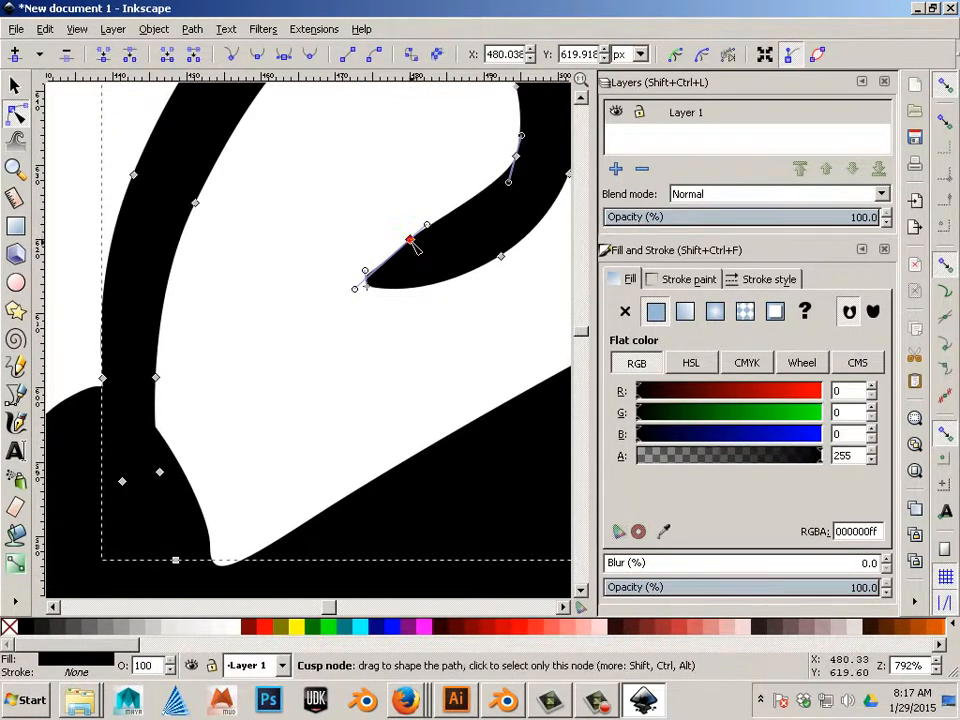
# - Round the antenna's tip by moving its end node to about X 477, Y 612 px and reshaping the adjoining inner curve
pyautogui.moveTo(368, 287); pyautogui.dragTo(390, 302)
pyautogui.click(420, 340)
pyautogui.scroll(4, 391, 304)
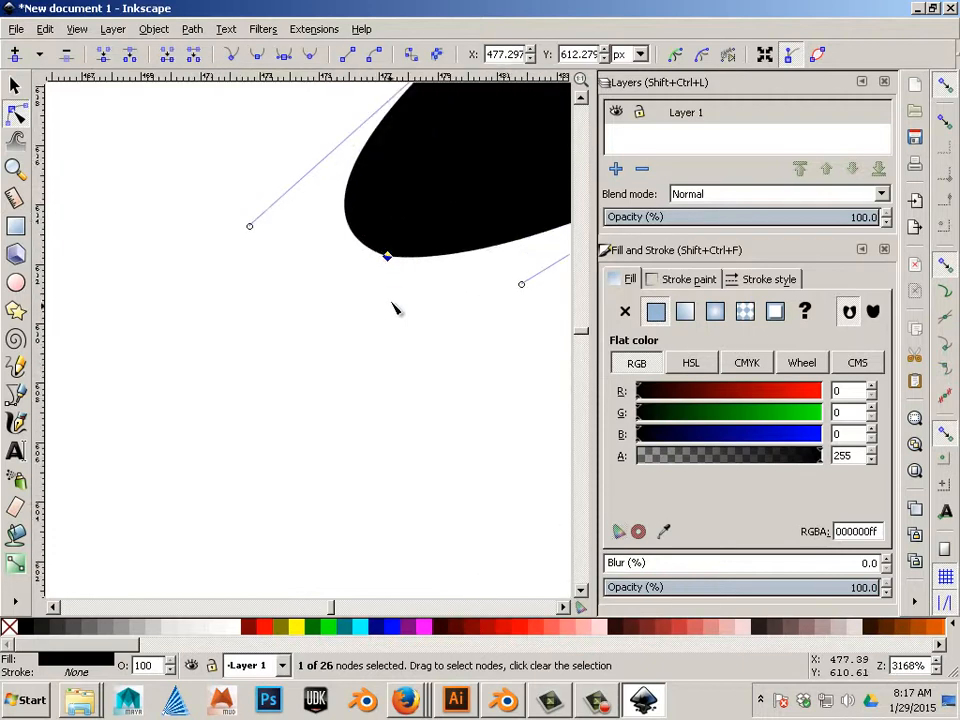
pyautogui.scroll(-3, 396, 301)
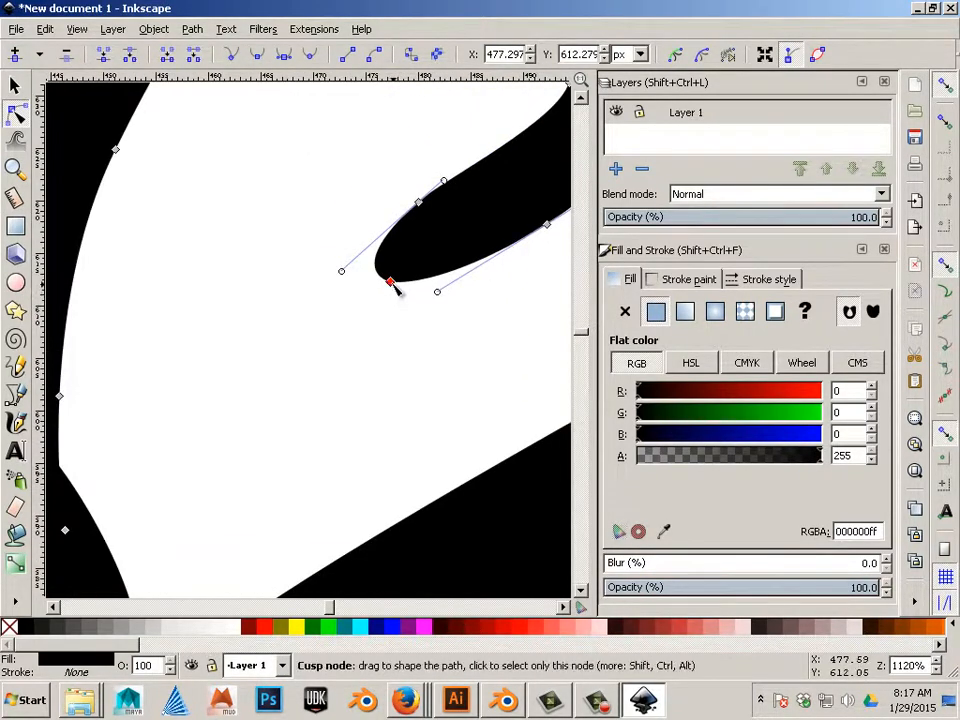
pyautogui.moveTo(393, 286); pyautogui.dragTo(385, 252)
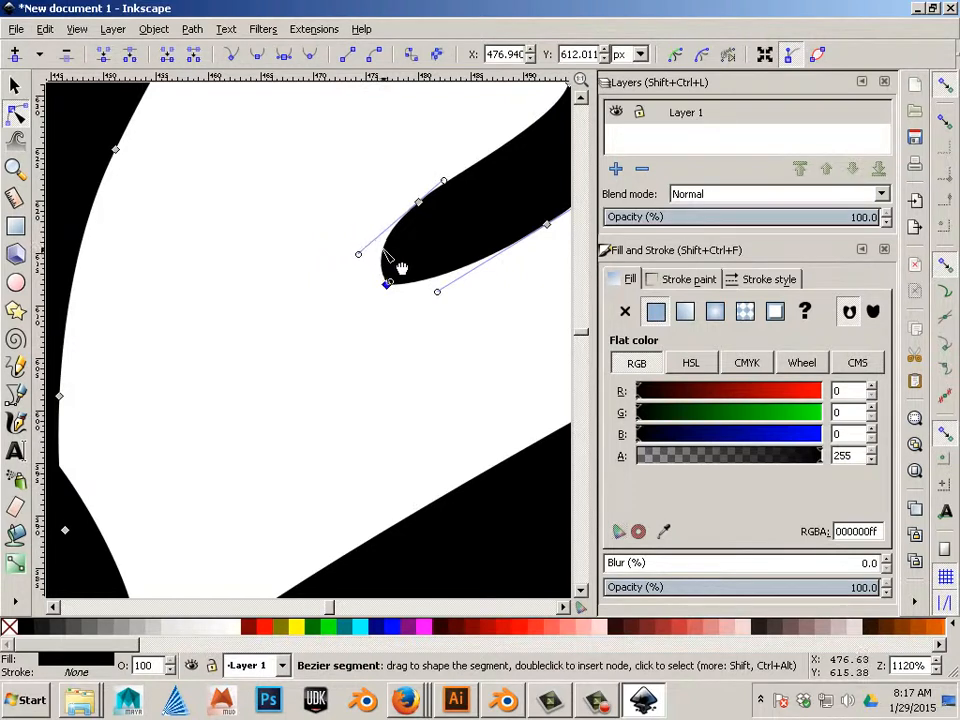
# - Widen the antenna's tip by moving its inner-edge node to about X 479, Y 619 px and pulling the end node's handle downward
pyautogui.moveTo(471, 171); pyautogui.dragTo(472, 165)
pyautogui.moveTo(420, 204); pyautogui.dragTo(407, 215)
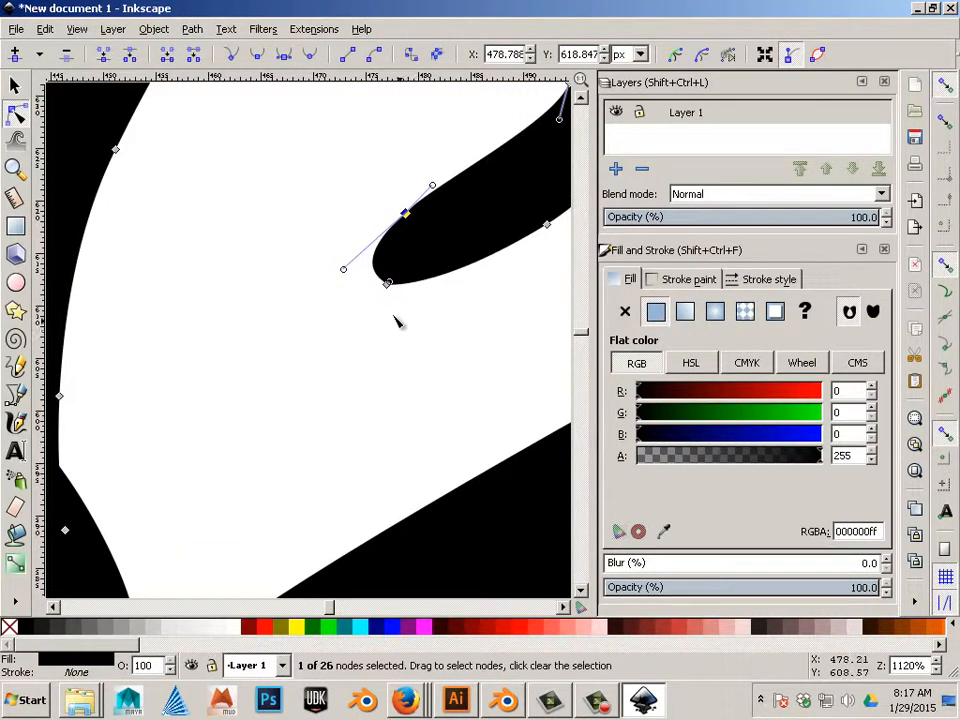
pyautogui.scroll(3, 395, 318)
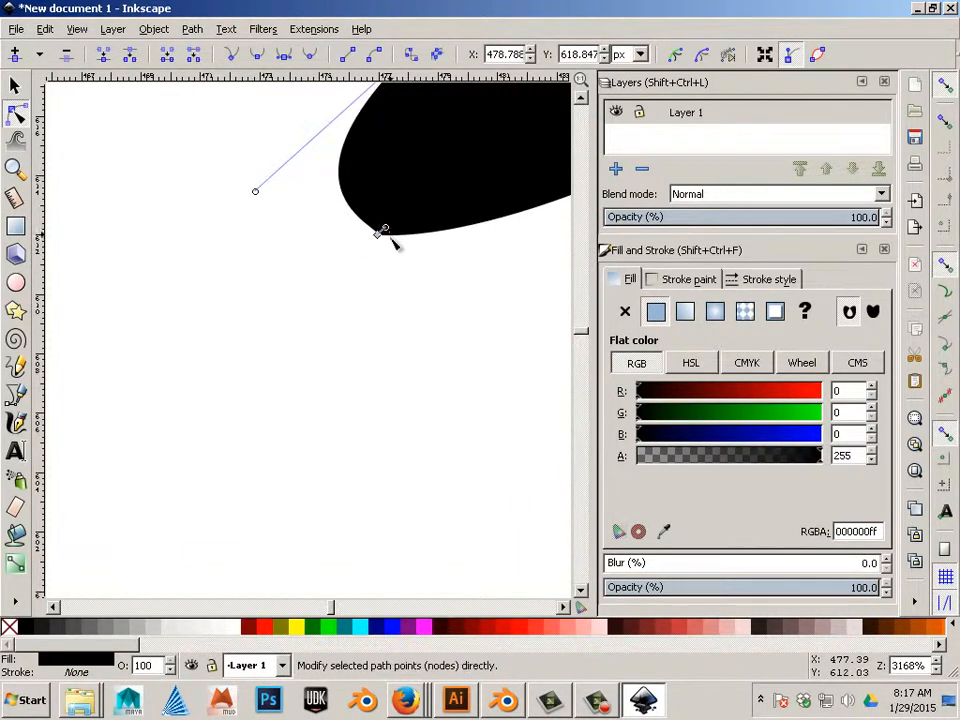
pyautogui.click(378, 237)
pyautogui.moveTo(378, 237); pyautogui.dragTo(378, 271)
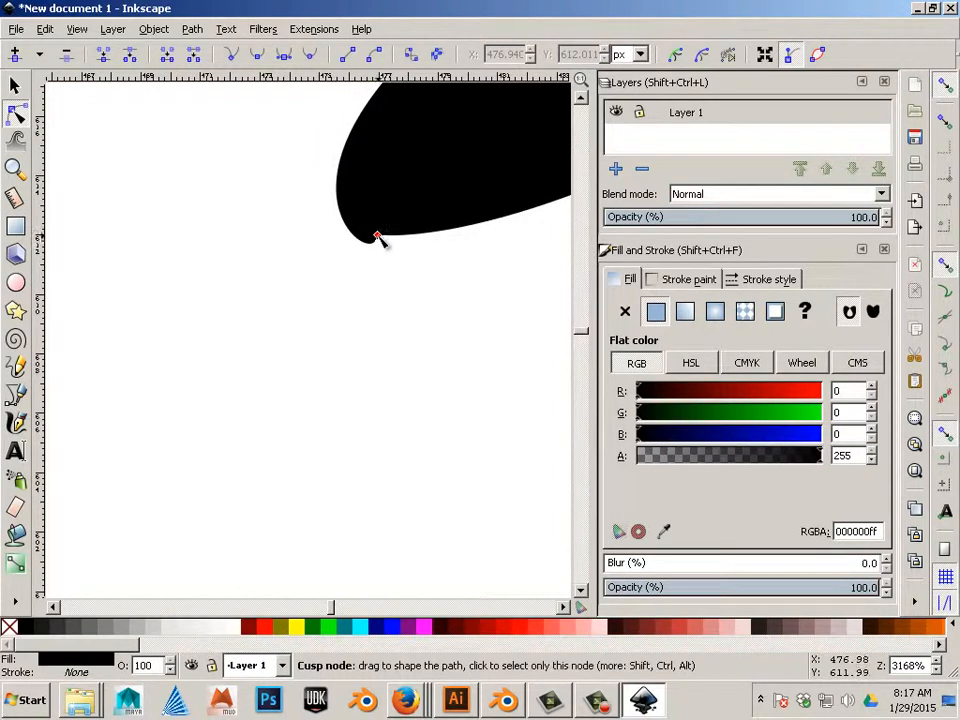
# - Make the antenna's end node smooth and turn its handles nearly horizontal so they follow the lower edge
pyautogui.click(379, 238)
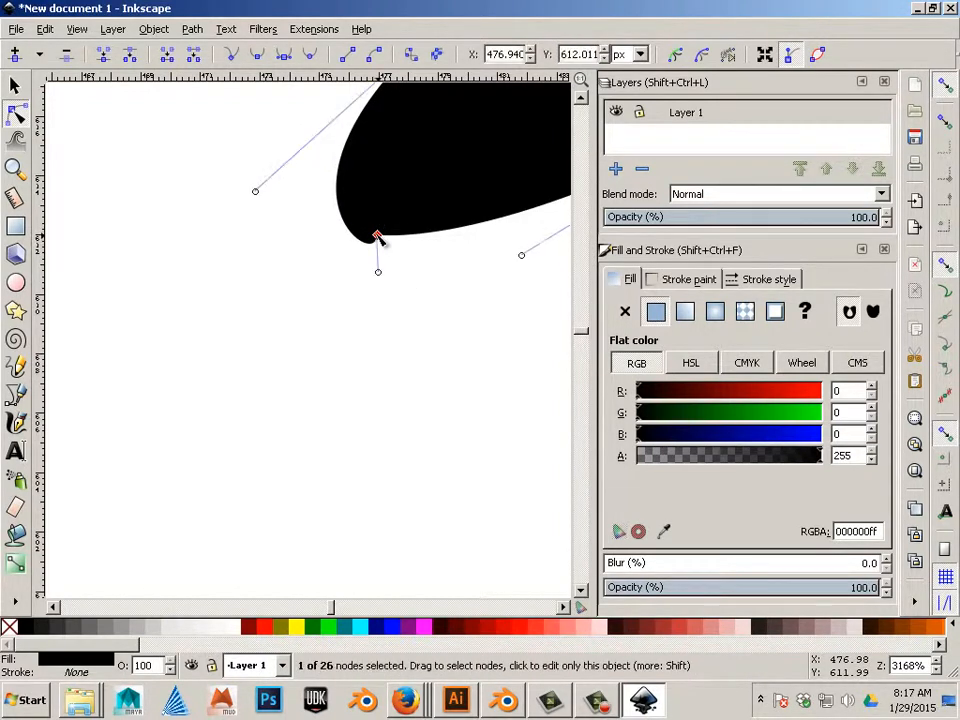
pyautogui.click(258, 58)
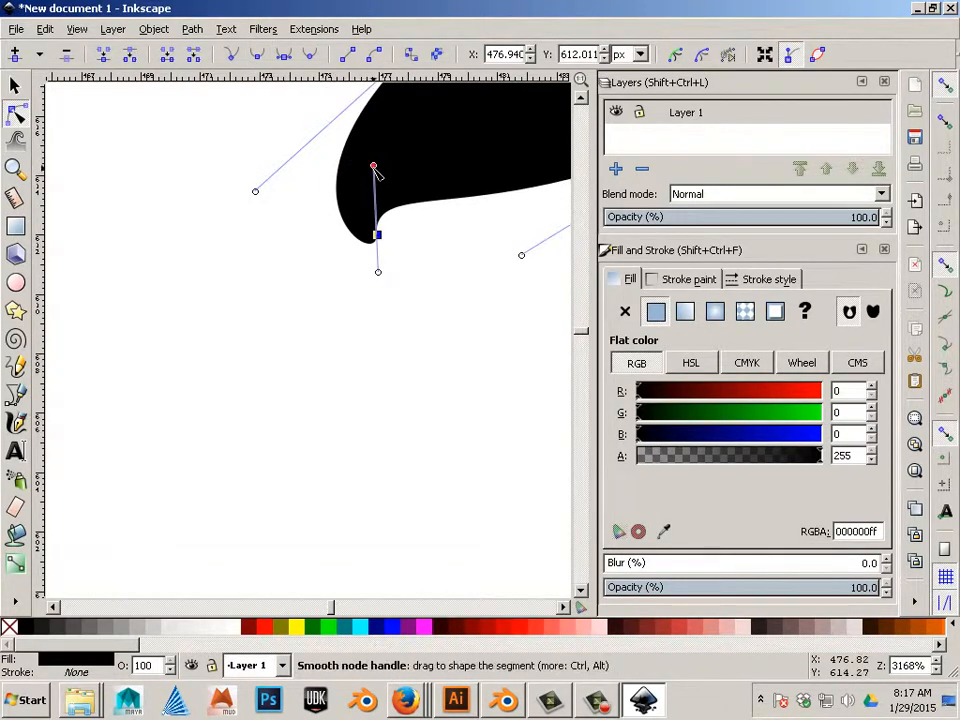
pyautogui.moveTo(374, 168); pyautogui.dragTo(409, 235)
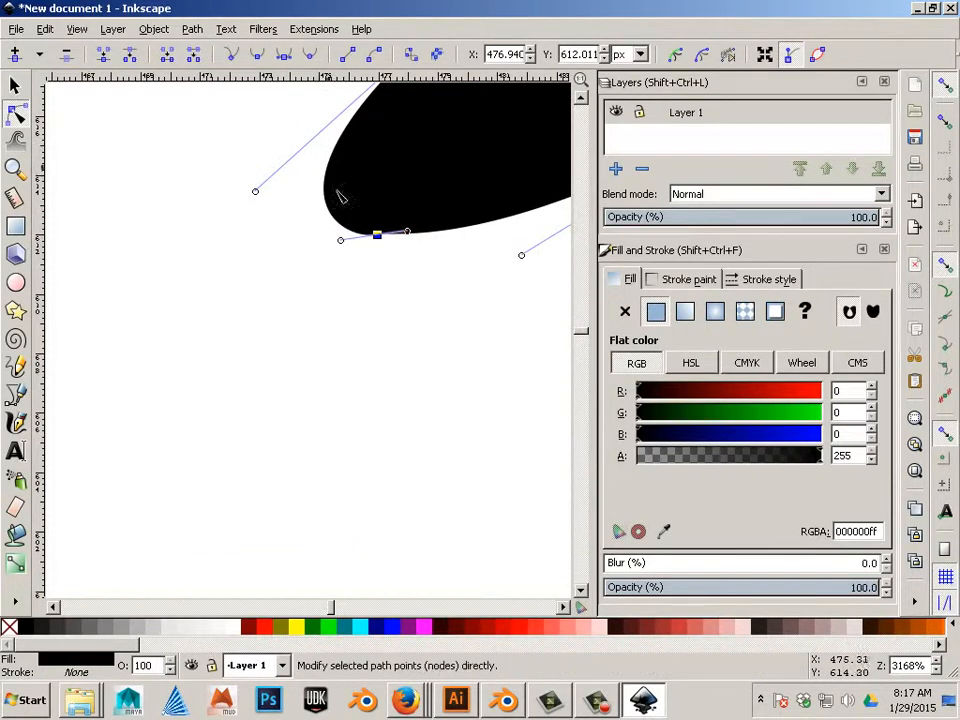
pyautogui.click(365, 336)
# - Move the whole antenna slightly outward on the head to about X 442.8, Y 576.0 px
pyautogui.scroll(-4, 355, 332)
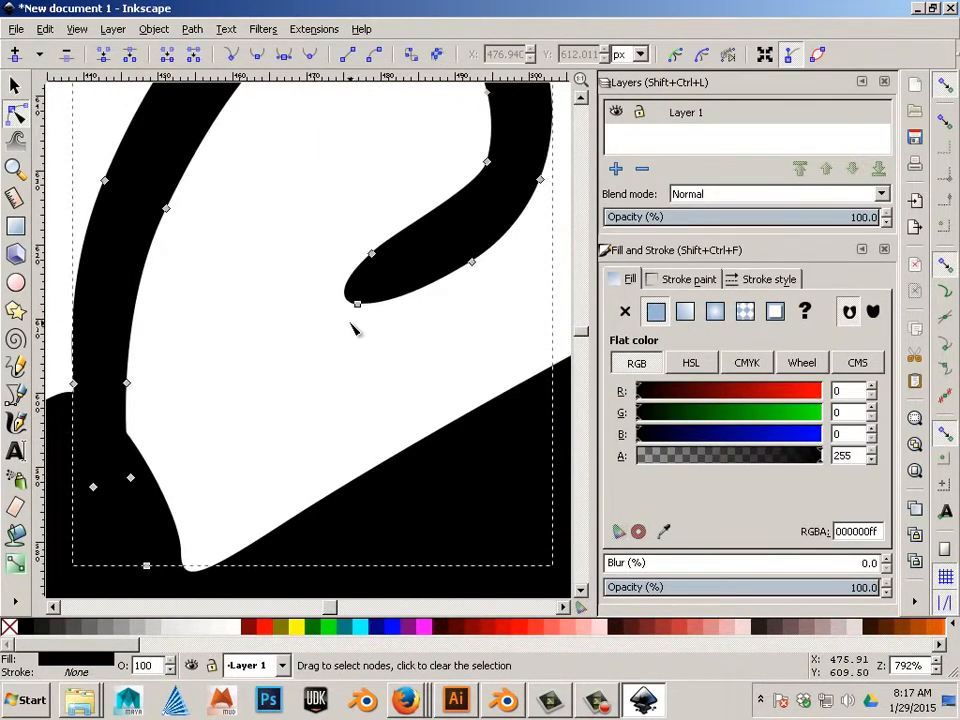
pyautogui.scroll(-3, 355, 330)
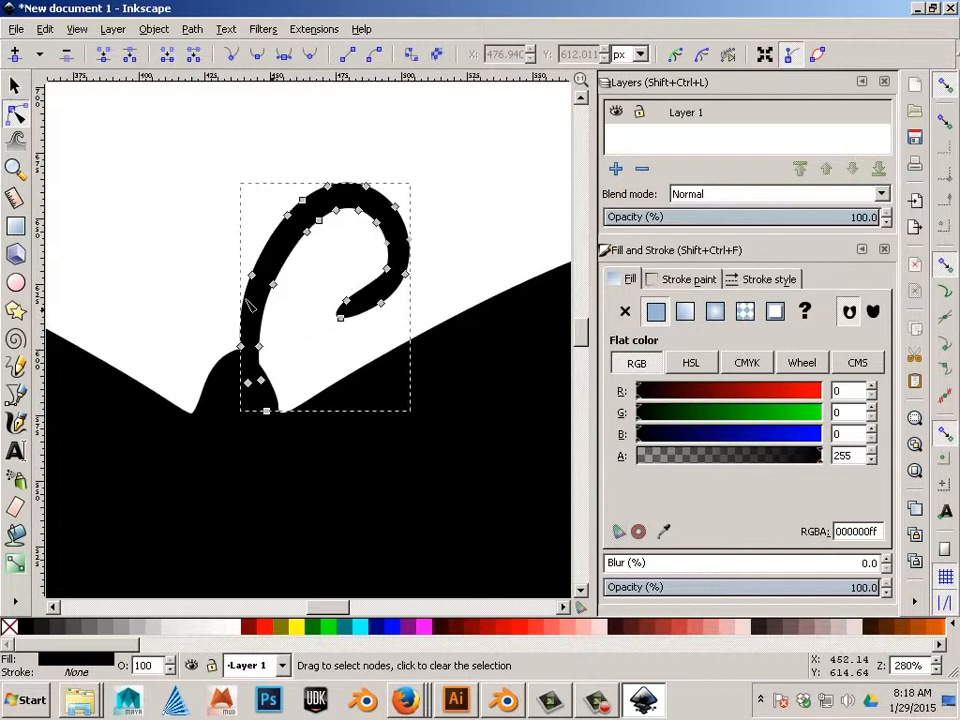
pyautogui.click(15, 86)
pyautogui.moveTo(287, 297); pyautogui.dragTo(294, 302)
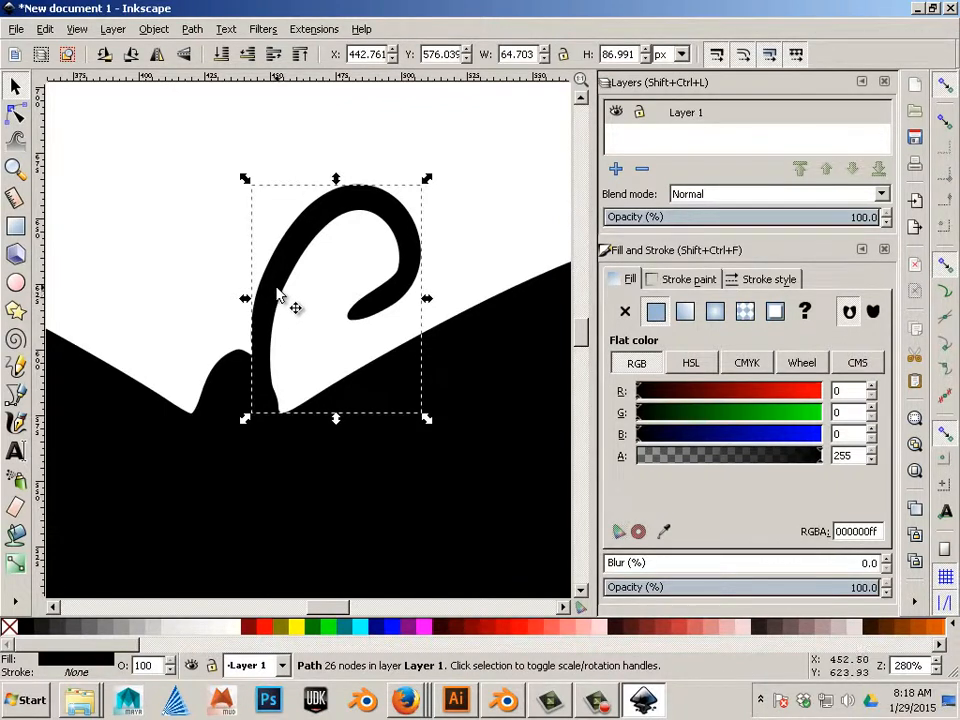
# - Duplicate the antenna and flip the copy horizontally
pyautogui.press('ctrl')
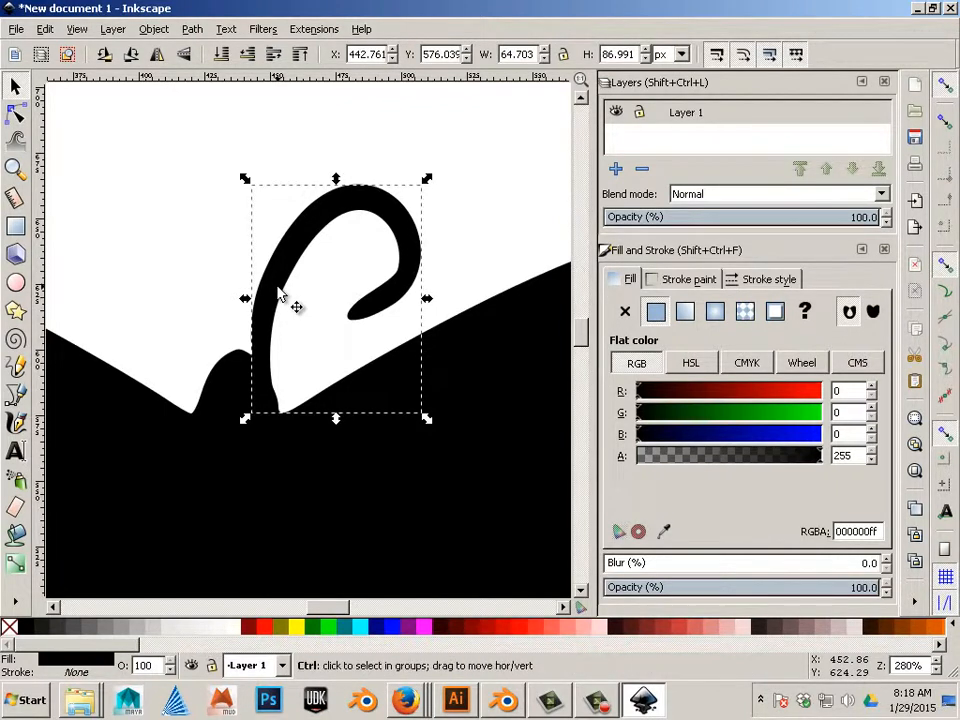
pyautogui.moveTo(280, 292); pyautogui.dragTo(250, 266)
pyautogui.click(157, 53)
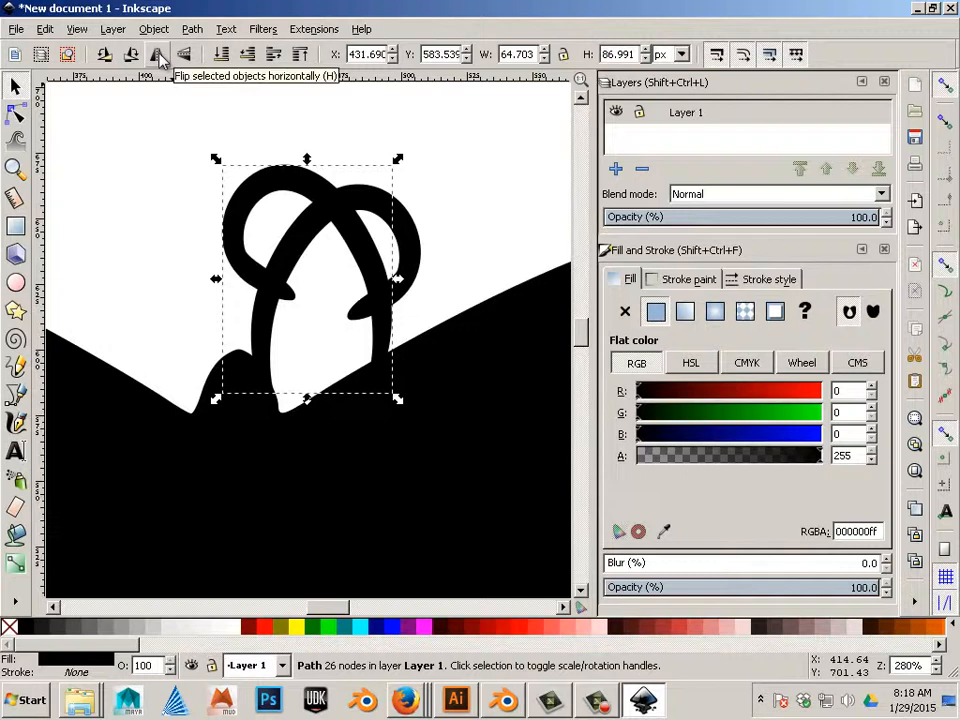
# - Place the mirrored antenna on the opposite side of the head, level with the original, at about X 368.5, Y 576.0 px
pyautogui.moveTo(355, 245); pyautogui.dragTo(196, 263)
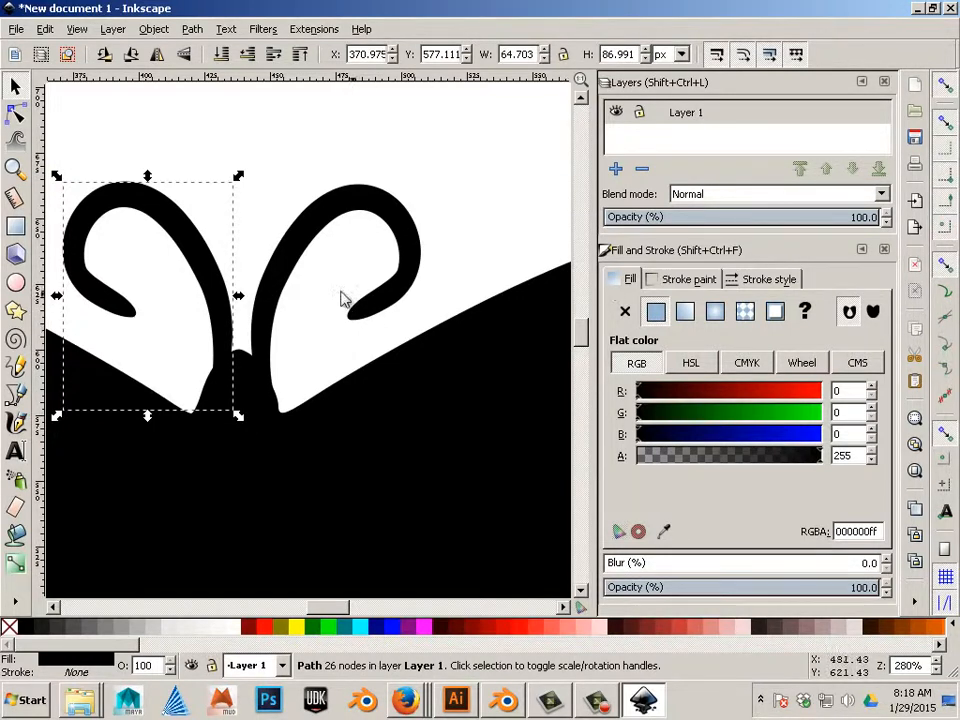
pyautogui.moveTo(234, 317); pyautogui.dragTo(240, 298)
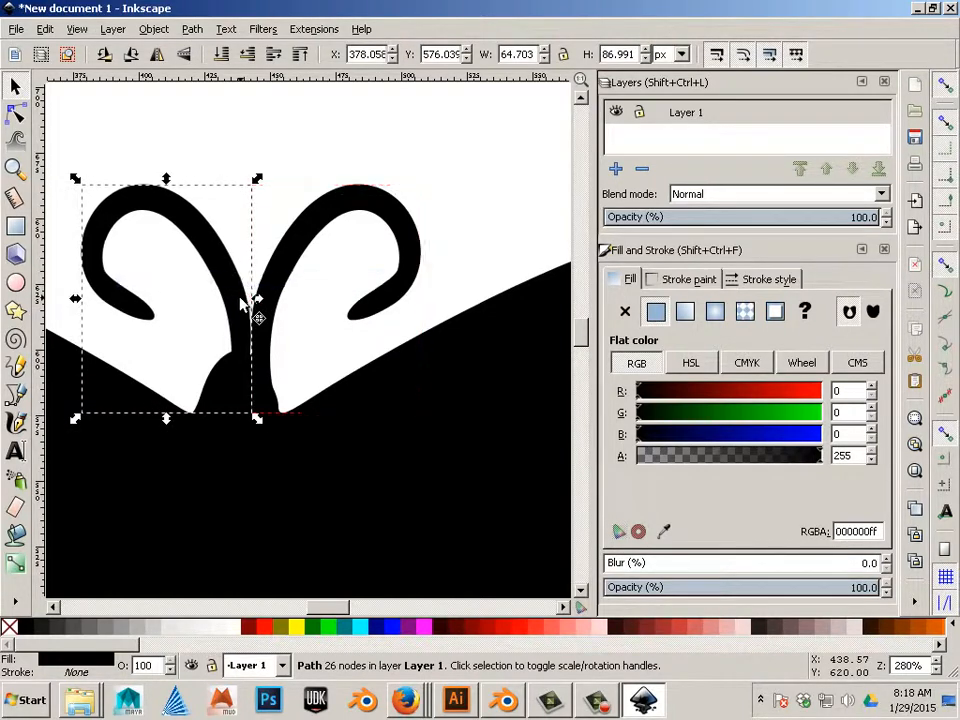
pyautogui.press('Left')
pyautogui.press('Left')
pyautogui.press('Left')
pyautogui.press('Left')
pyautogui.press('Left')
pyautogui.press('Left')
pyautogui.press('Left')
pyautogui.press('Left')
pyautogui.press('Left')
pyautogui.press('Left')
pyautogui.press('Left')
pyautogui.press('Left')
pyautogui.press('Left')
pyautogui.press('Left')
pyautogui.press('Left')
pyautogui.press('Left')
pyautogui.press('Left')
pyautogui.press('Left')
pyautogui.press('Left')
pyautogui.press('Left')
pyautogui.press('Left')
pyautogui.press('Left')
pyautogui.press('Left')
pyautogui.press('Left')
pyautogui.press('Left')
pyautogui.press('Left')
pyautogui.press('Left')
pyautogui.press('Left')
pyautogui.press('Left')
pyautogui.press('Left')
pyautogui.press('Left')
pyautogui.press('Left')
pyautogui.press('Left')
pyautogui.press('Left')
pyautogui.press('Left')
pyautogui.press('Left')
pyautogui.press('Left')
pyautogui.press('Left')
pyautogui.press('Left')
pyautogui.press('Left')
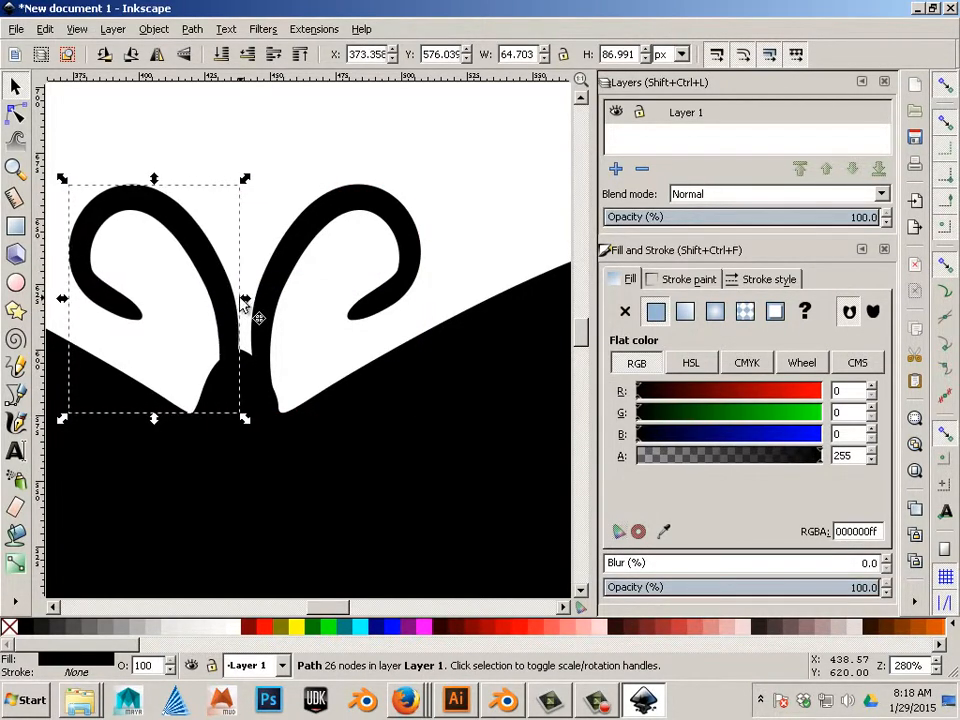
pyautogui.press('Left')
pyautogui.press('Left')
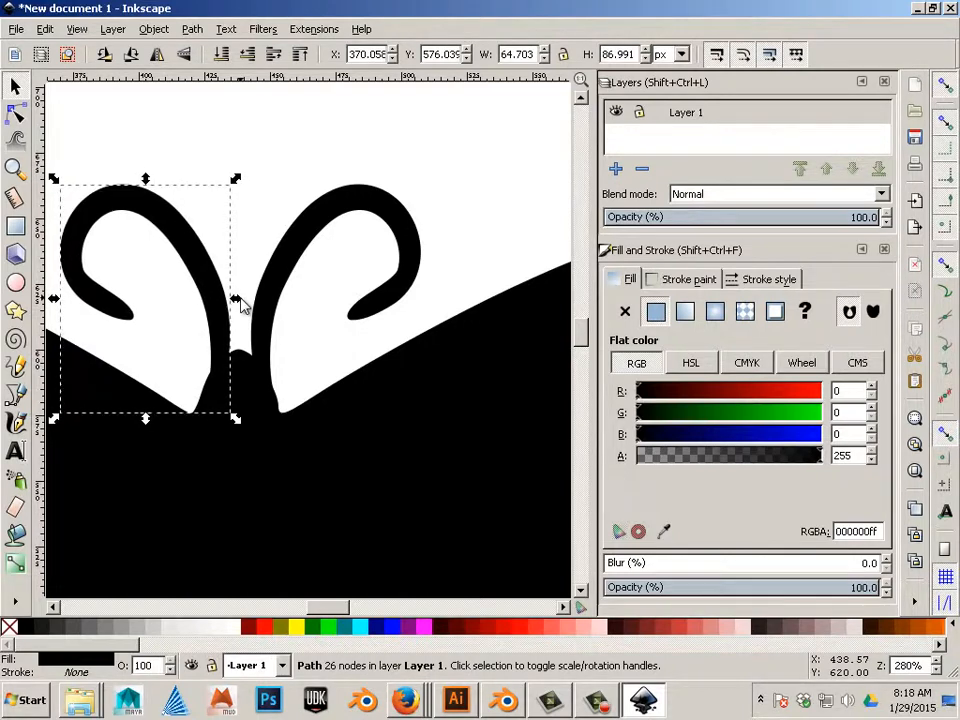
pyautogui.press('Right')
pyautogui.press('Right')
pyautogui.press('Right')
pyautogui.press('Left')
pyautogui.press('Left')
pyautogui.press('Left')
pyautogui.press('Left')
pyautogui.press('Left')
pyautogui.press('Left')
pyautogui.press('Left')
pyautogui.press('Left')
pyautogui.press('Left')
pyautogui.press('Left')
pyautogui.press('Left')
pyautogui.press('Left')
pyautogui.press('Left')
pyautogui.press('Left')
pyautogui.press('Left')
pyautogui.press('Left')
pyautogui.press('Left')
pyautogui.press('Left')
pyautogui.press('Left')
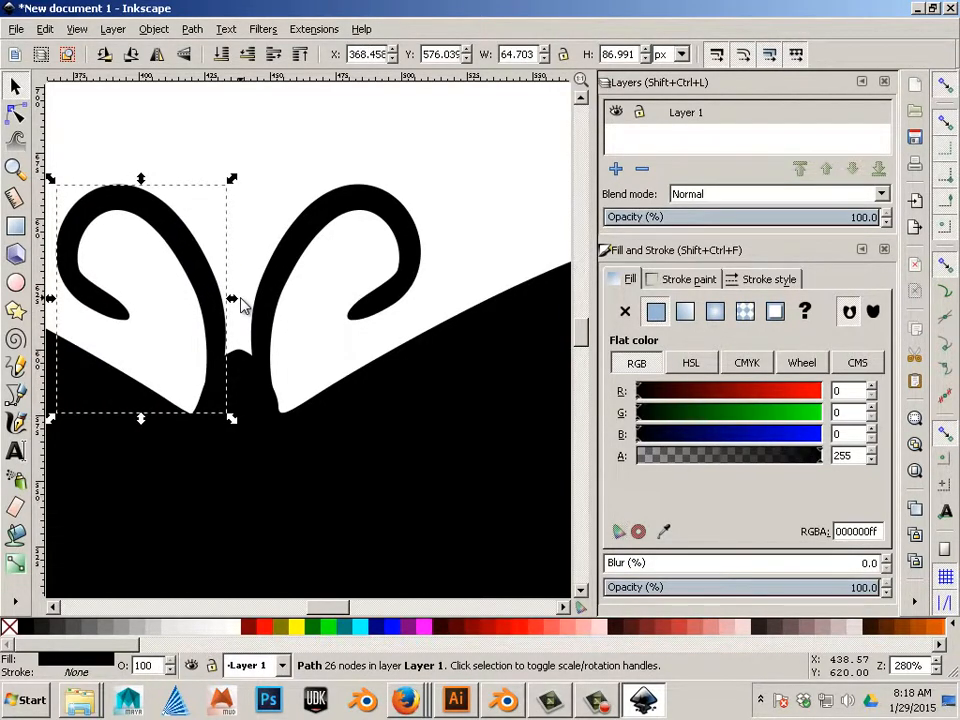
pyautogui.click(321, 343)
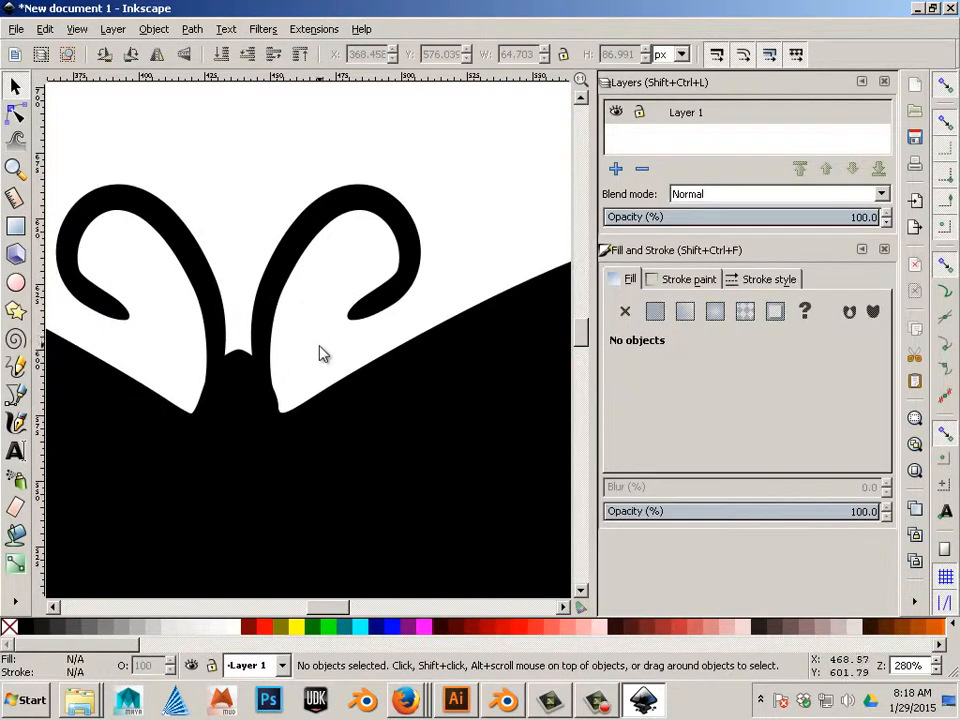
pyautogui.keyDown('ctrl'); pyautogui.scroll(-2, 320, 351); pyautogui.keyUp('ctrl')
pyautogui.keyDown('ctrl'); pyautogui.scroll(2, 315, 349); pyautogui.keyUp('ctrl')
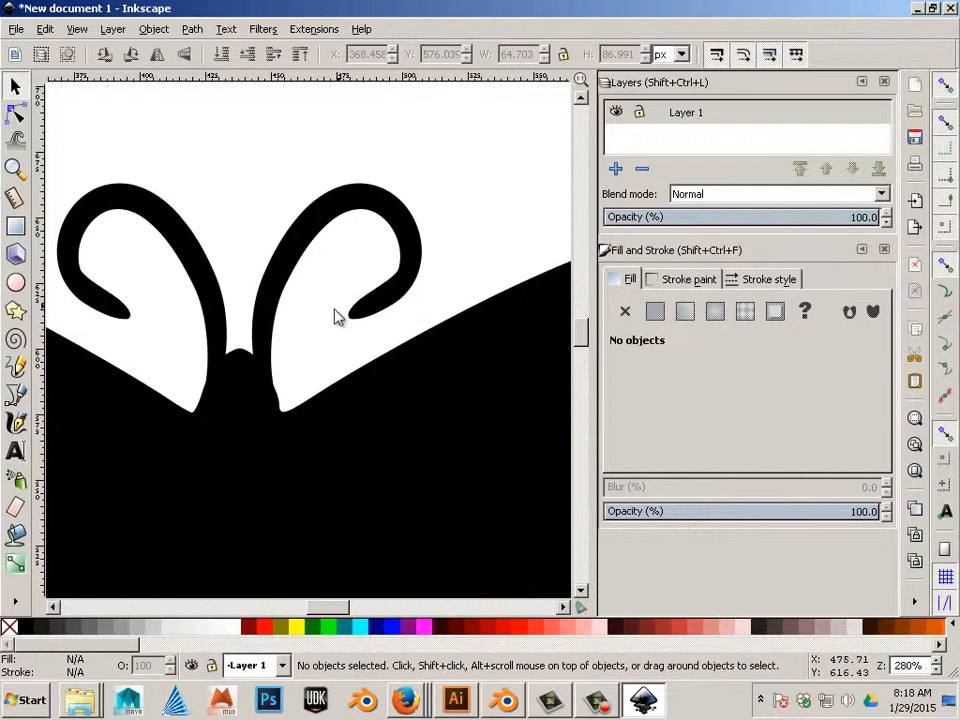
# - Switch the canvas display mode to Outline
pyautogui.click(260, 330)
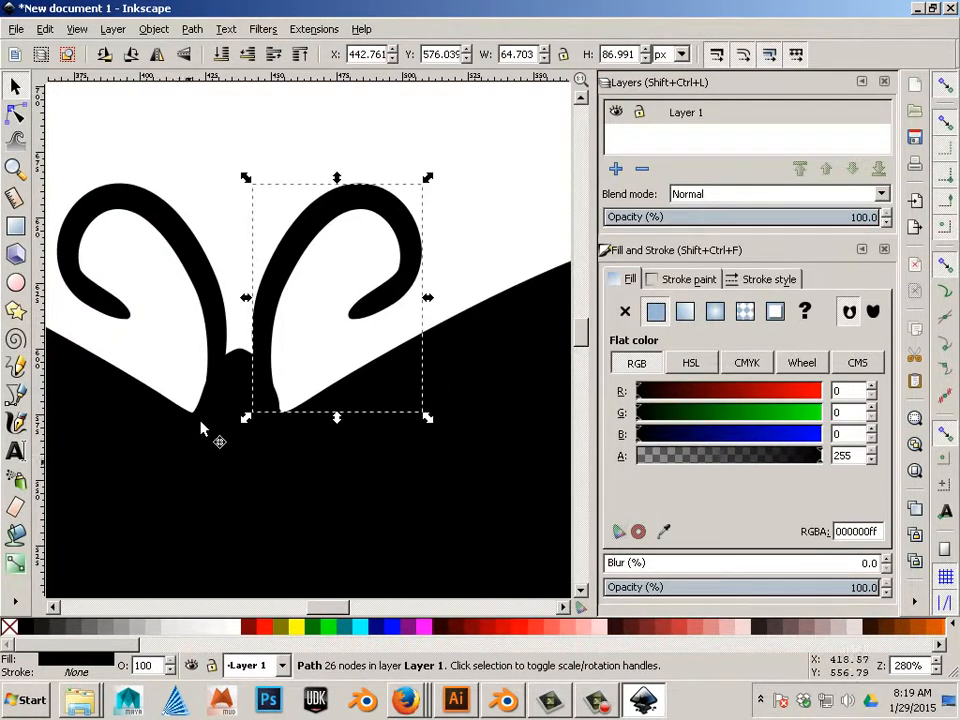
pyautogui.click(155, 29)
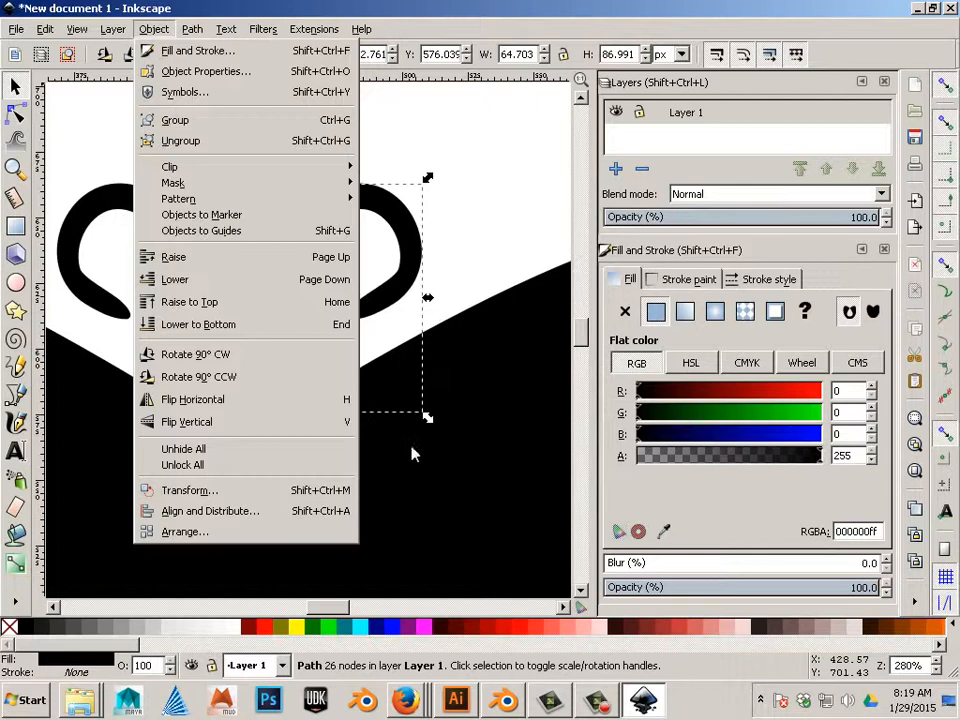
pyautogui.moveTo(193, 36)
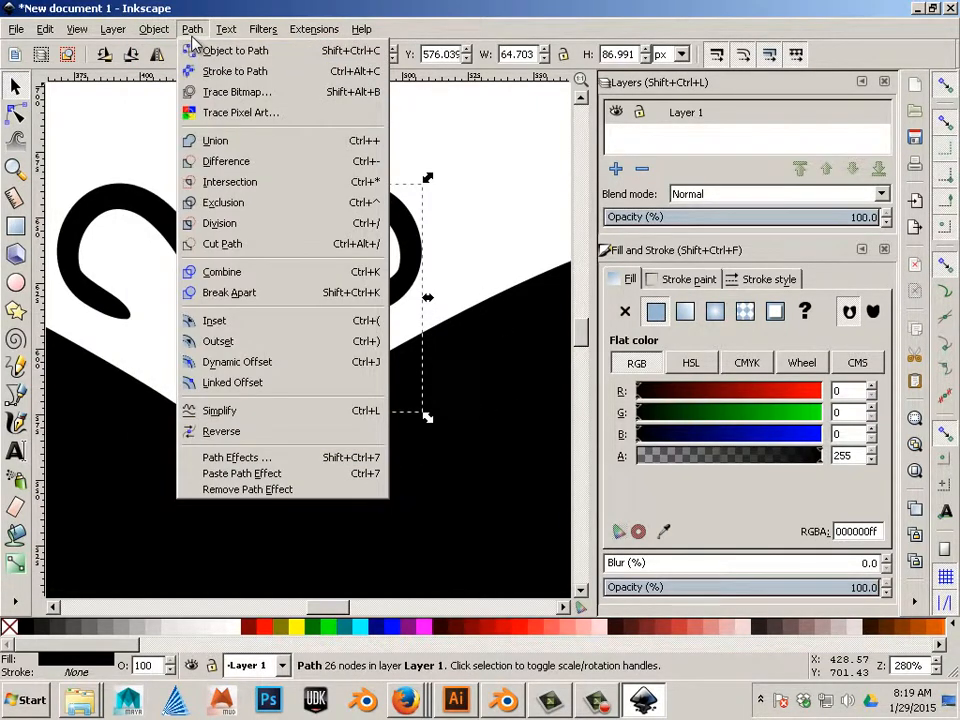
pyautogui.moveTo(86, 42)
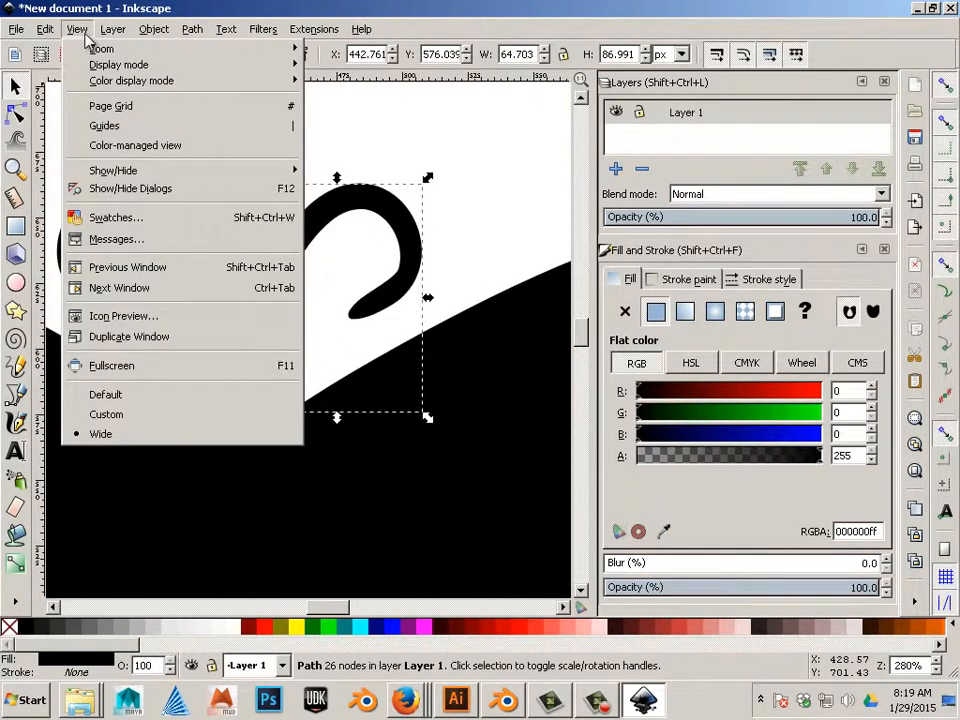
pyautogui.moveTo(250, 64)
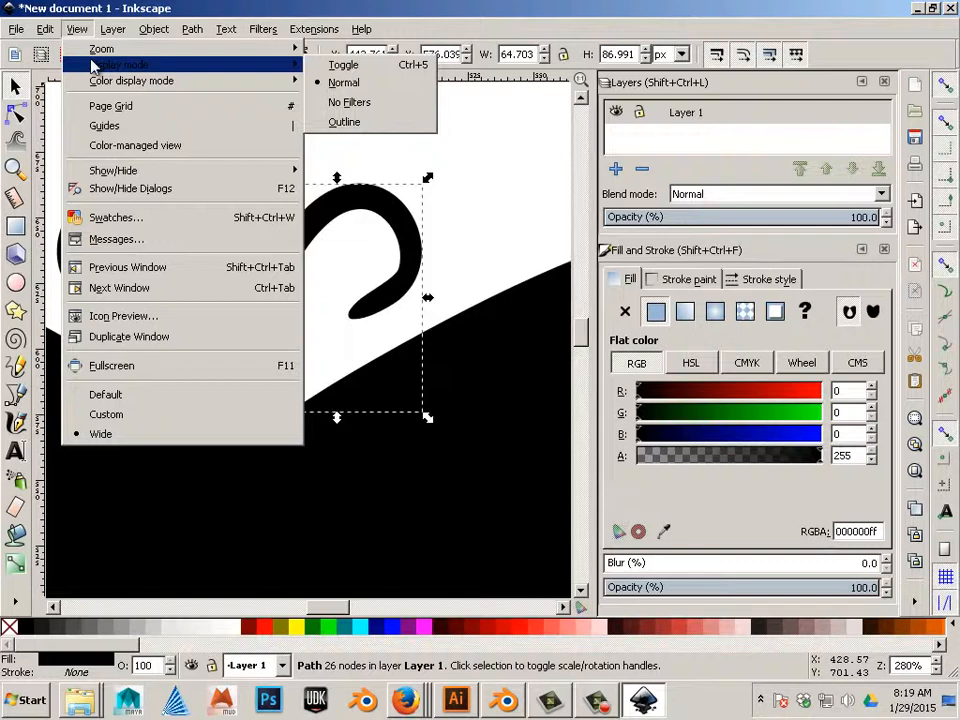
pyautogui.click(358, 124)
pyautogui.click(403, 319)
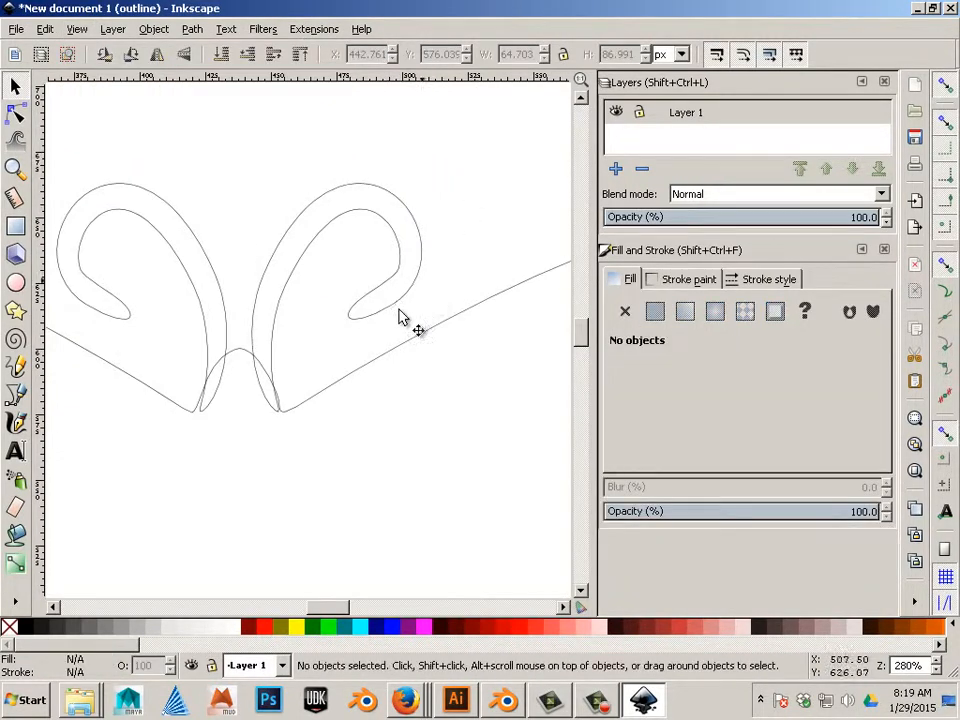
# - Merge the original antenna with the butterfly body using a Union
pyautogui.click(252, 346)
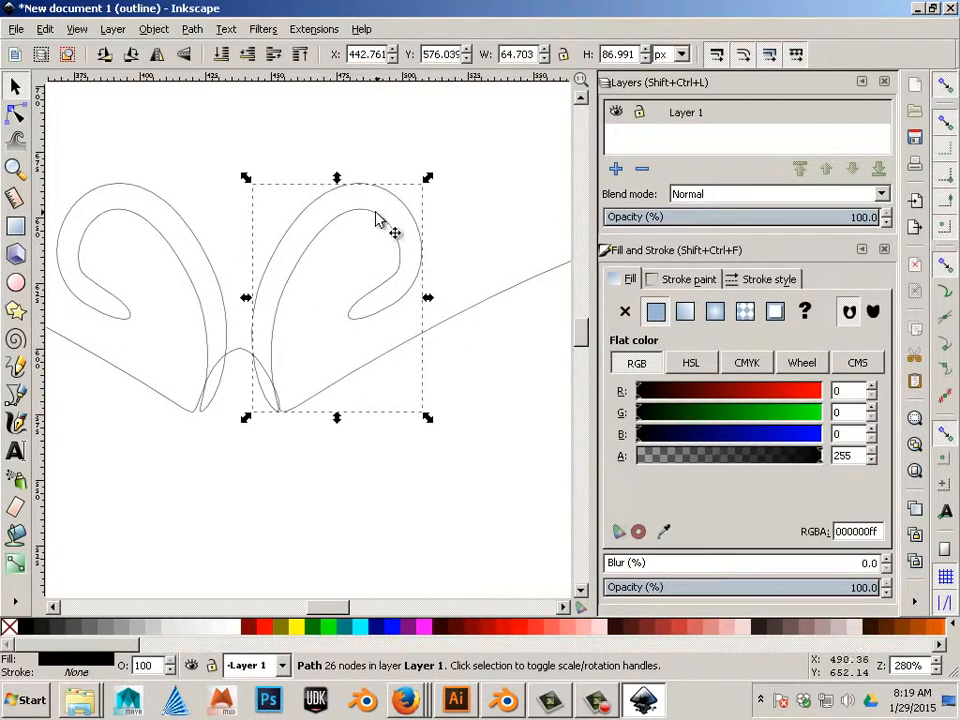
pyautogui.press('shift')
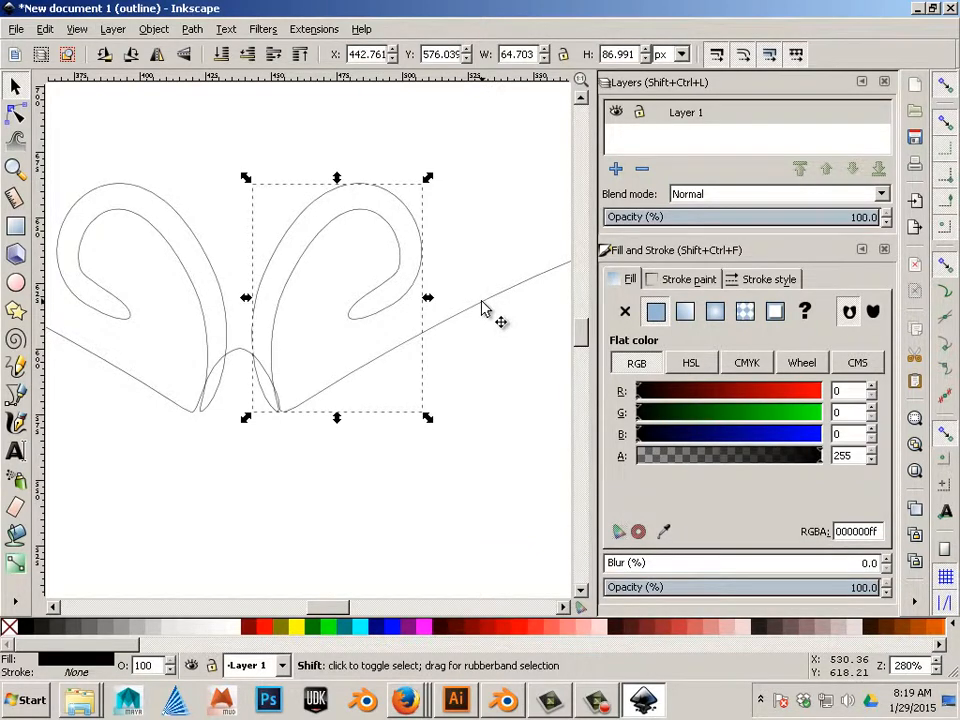
pyautogui.keyDown('shift'); pyautogui.click(481, 308); pyautogui.keyUp('shift')
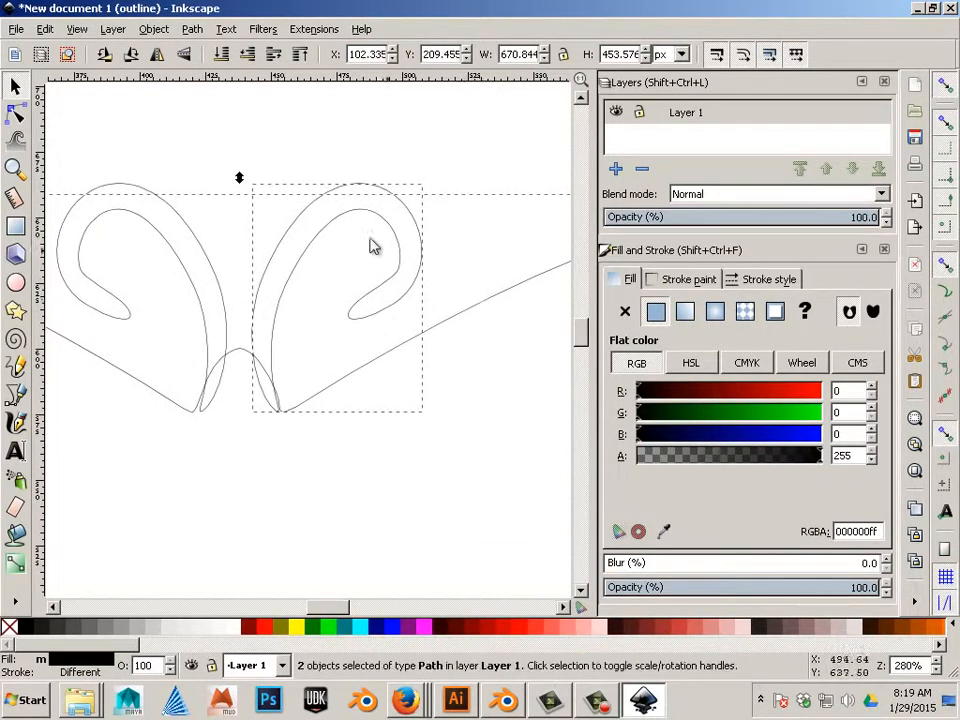
pyautogui.click(192, 30)
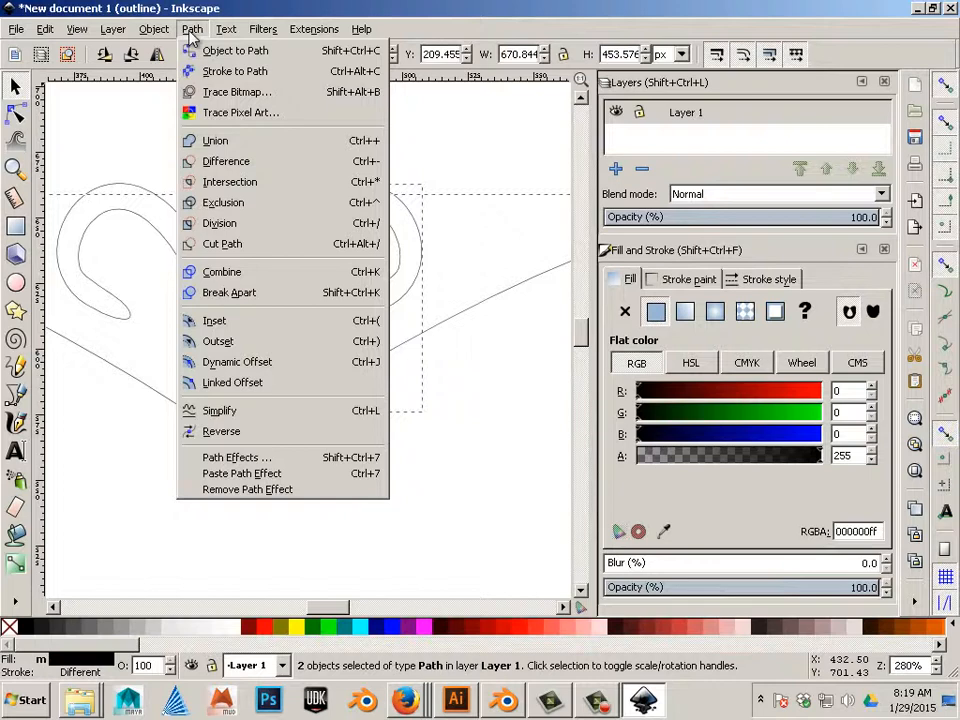
pyautogui.click(213, 148)
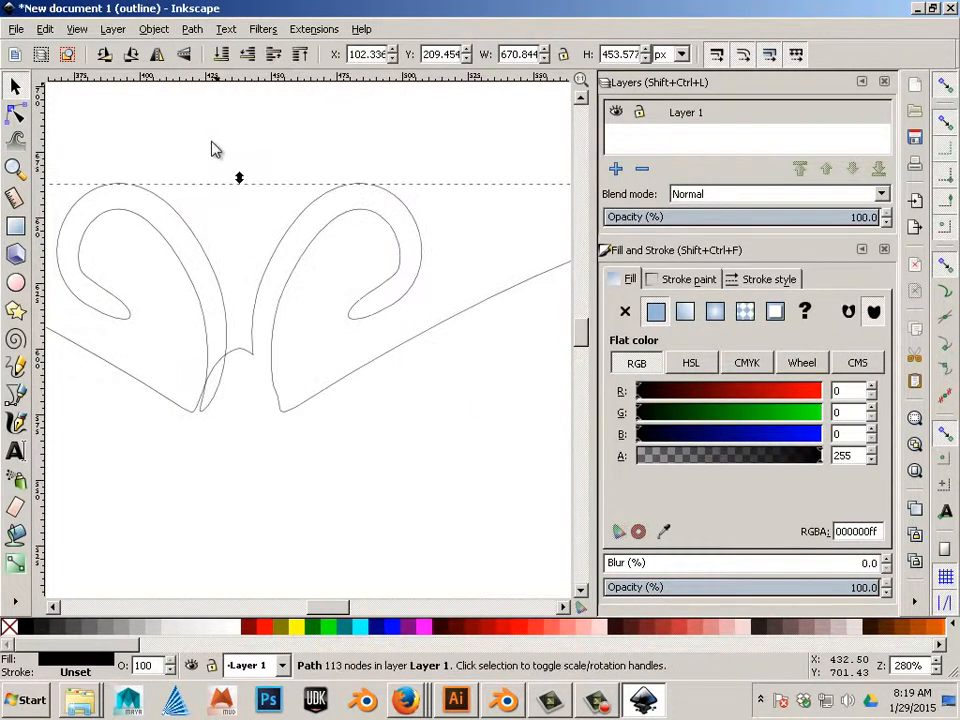
# - Merge the mirrored antenna with the butterfly body using a Union and clear the selection
pyautogui.click(196, 168)
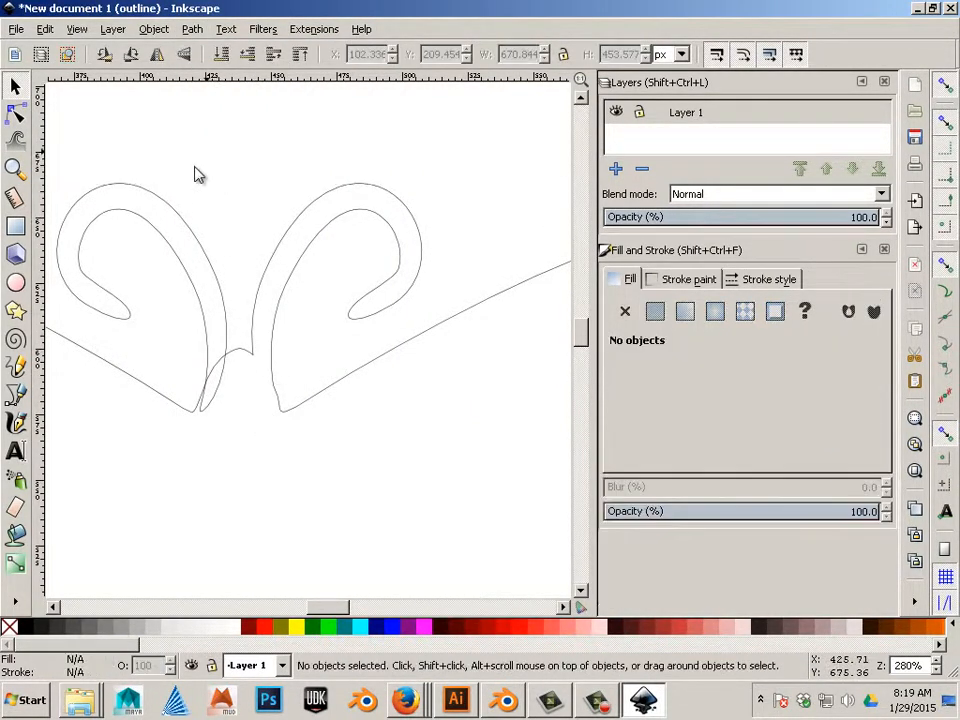
pyautogui.click(218, 325)
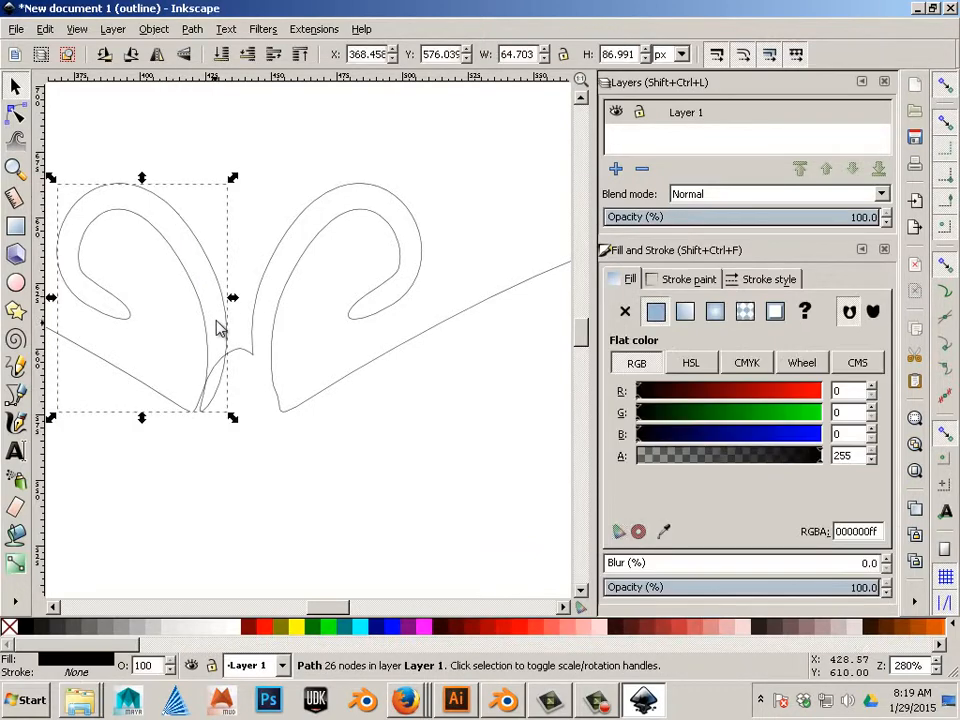
pyautogui.keyDown('shift'); pyautogui.click(302, 405); pyautogui.keyUp('shift')
pyautogui.click(192, 29)
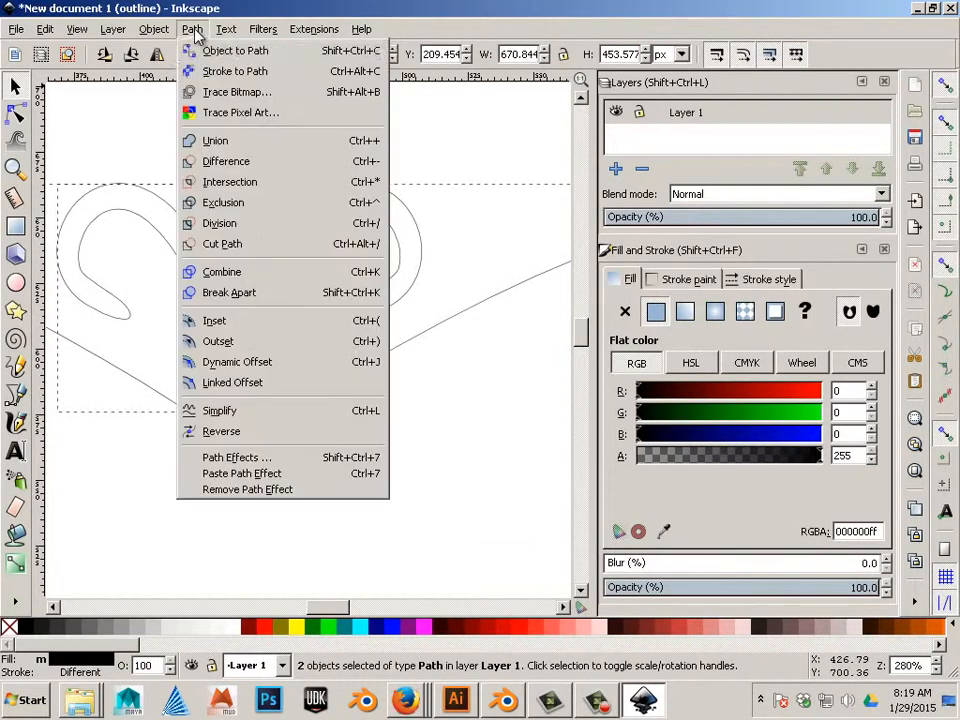
pyautogui.click(214, 141)
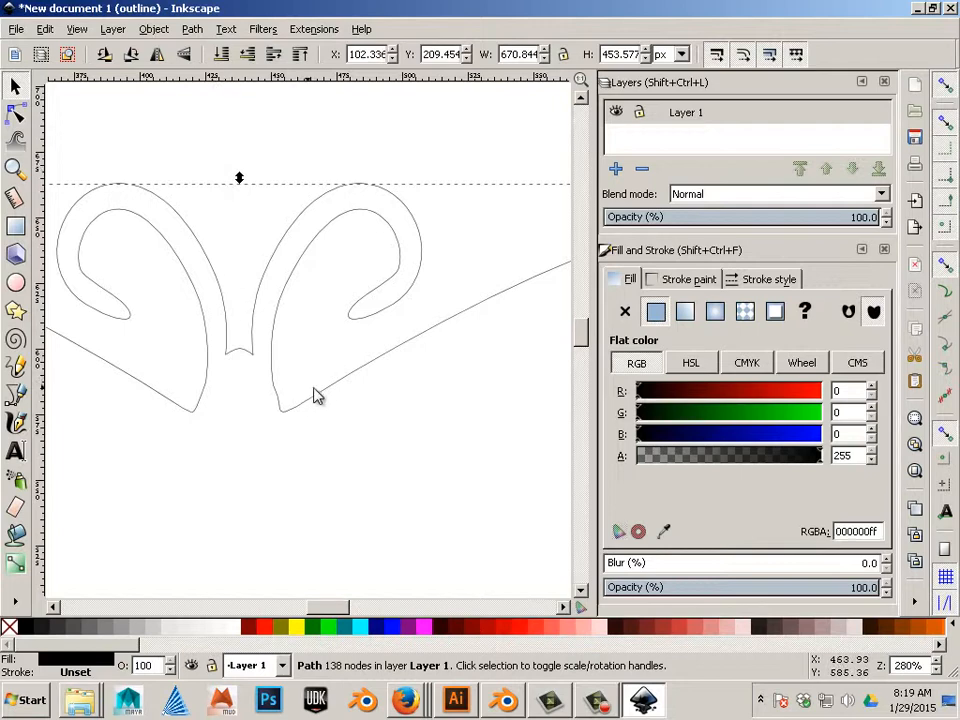
pyautogui.keyDown('ctrl'); pyautogui.scroll(-5, 330, 373); pyautogui.keyUp('ctrl')
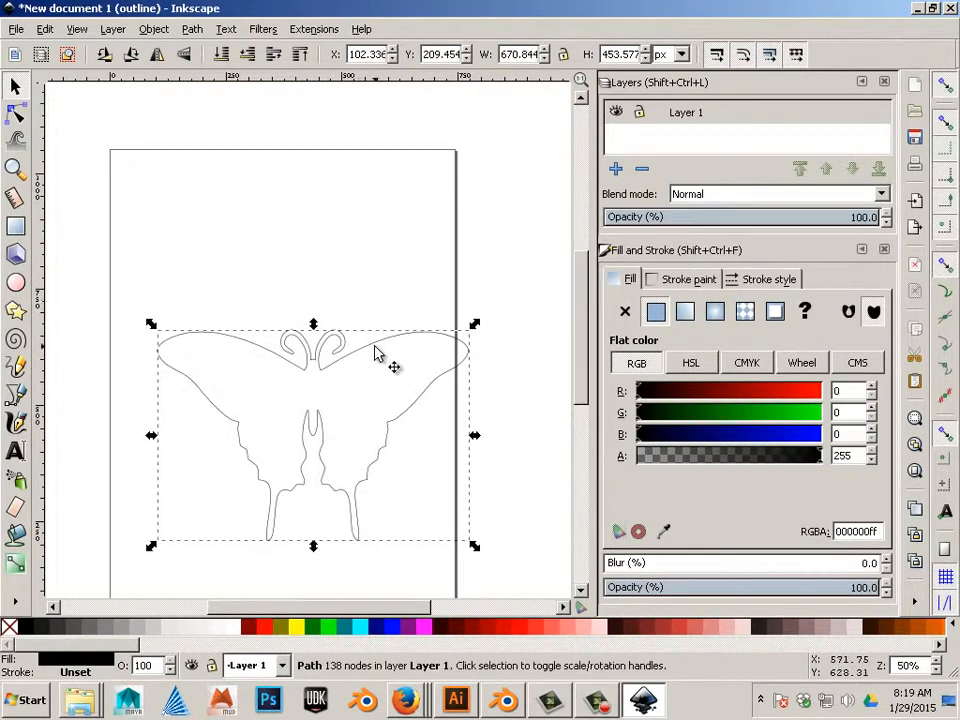
pyautogui.keyDown('ctrl'); pyautogui.scroll(1, 381, 358); pyautogui.keyUp('ctrl')
pyautogui.click(349, 366)
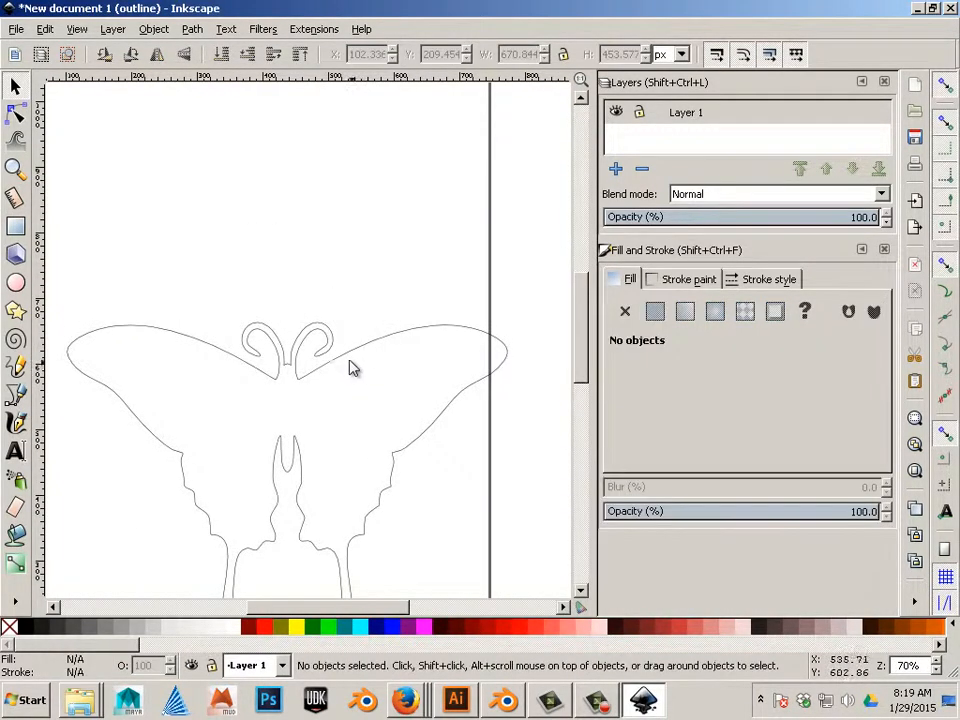
# - Move the merged butterfly fully onto the page, at about X 37.7, Y 350.9 px
pyautogui.click(349, 371)
pyautogui.keyDown('ctrl'); pyautogui.scroll(2, 316, 376); pyautogui.keyUp('ctrl')
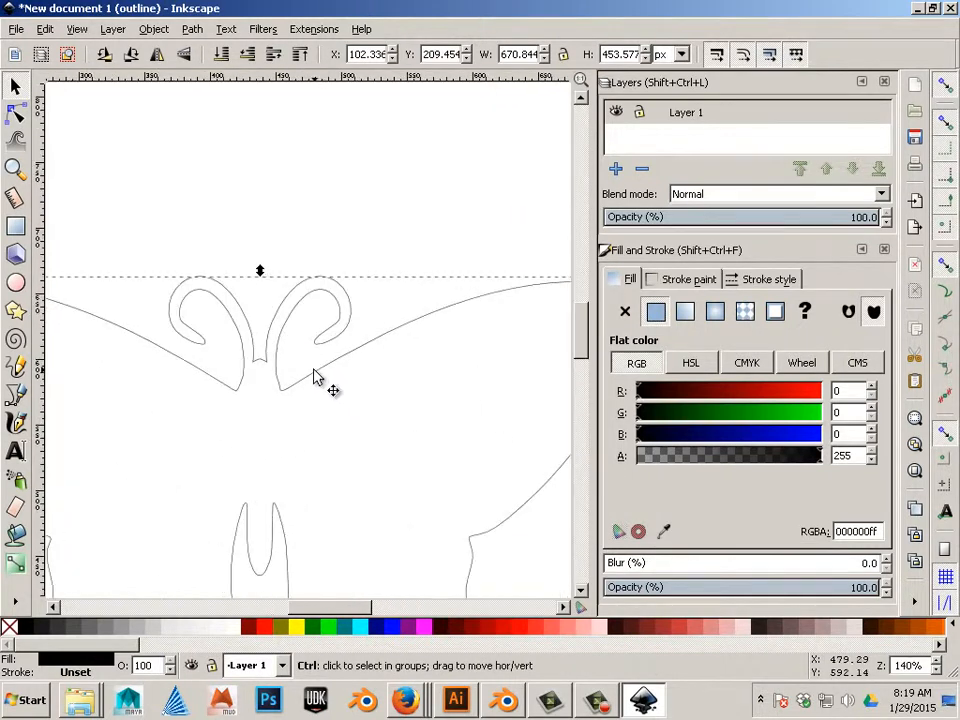
pyautogui.keyDown('ctrl'); pyautogui.scroll(-3, 313, 375); pyautogui.keyUp('ctrl')
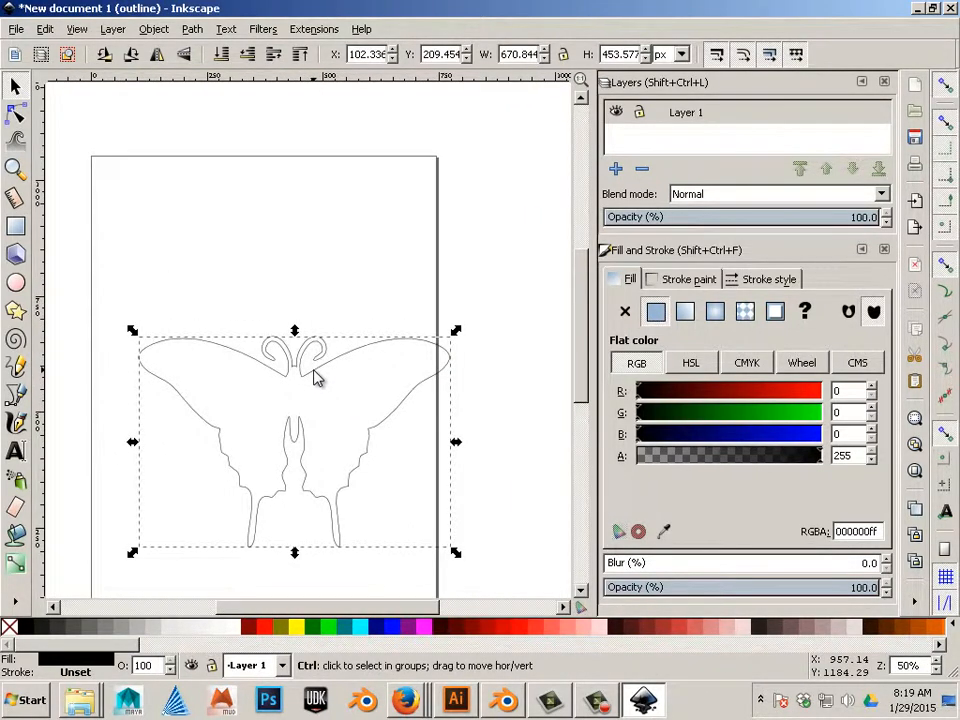
pyautogui.click(184, 274)
pyautogui.moveTo(210, 343); pyautogui.dragTo(177, 273)
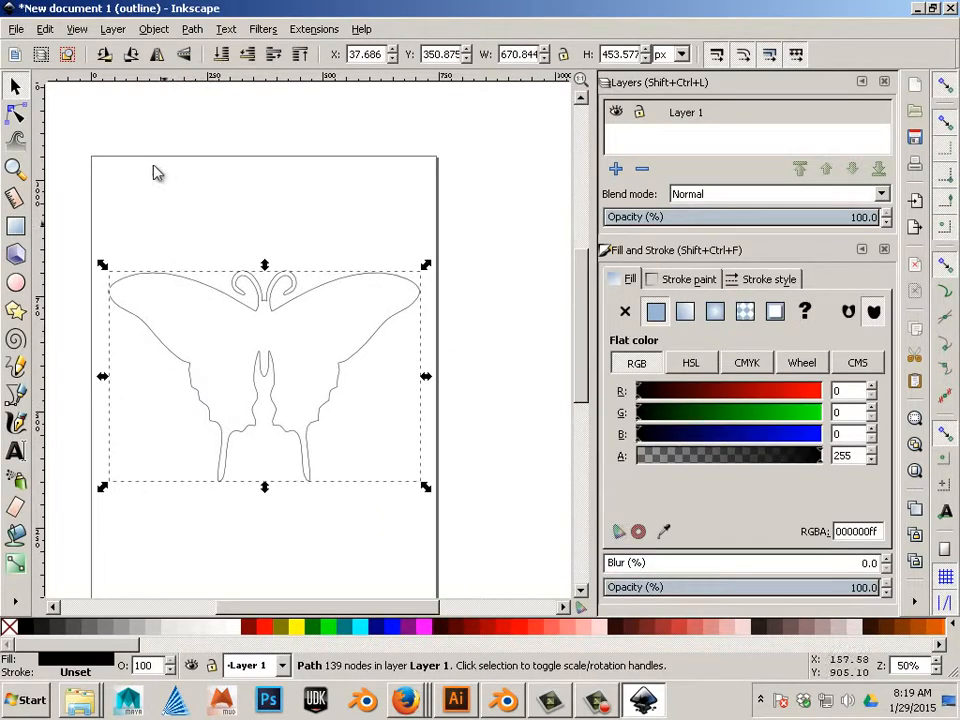
# - Switch the canvas display mode back to Normal and keep the butterfly path selected
pyautogui.click(154, 31)
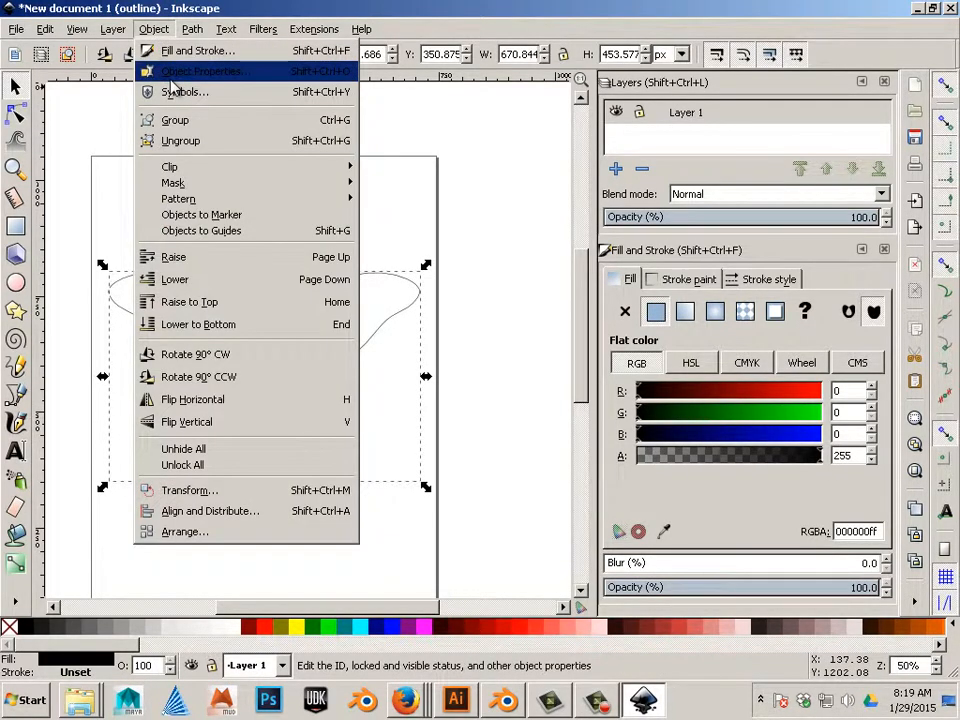
pyautogui.moveTo(76, 29)
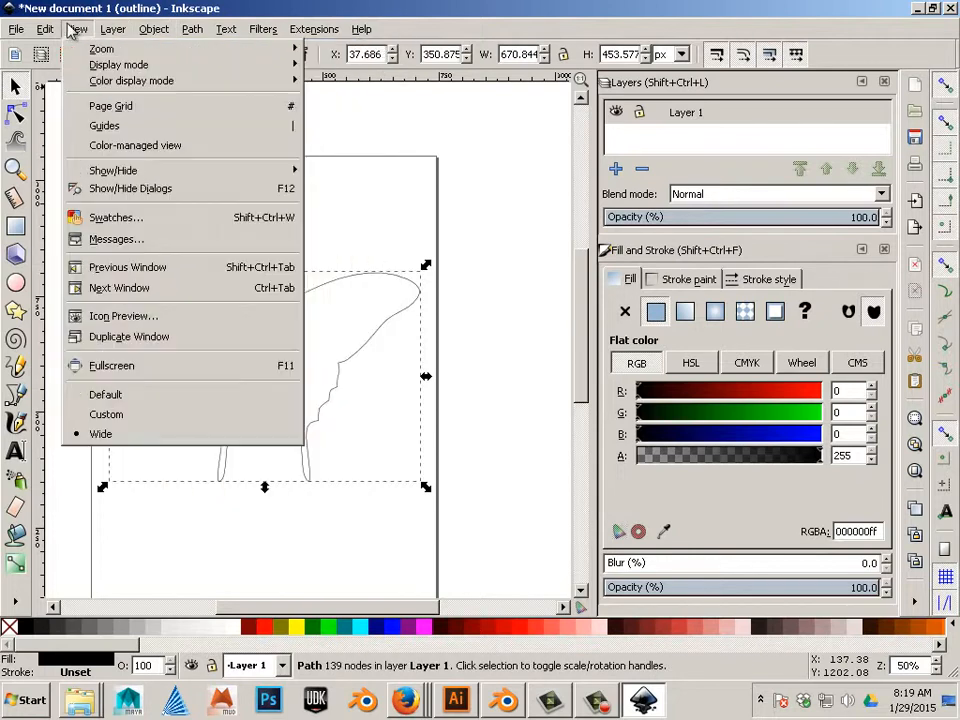
pyautogui.moveTo(82, 63)
pyautogui.click(343, 82)
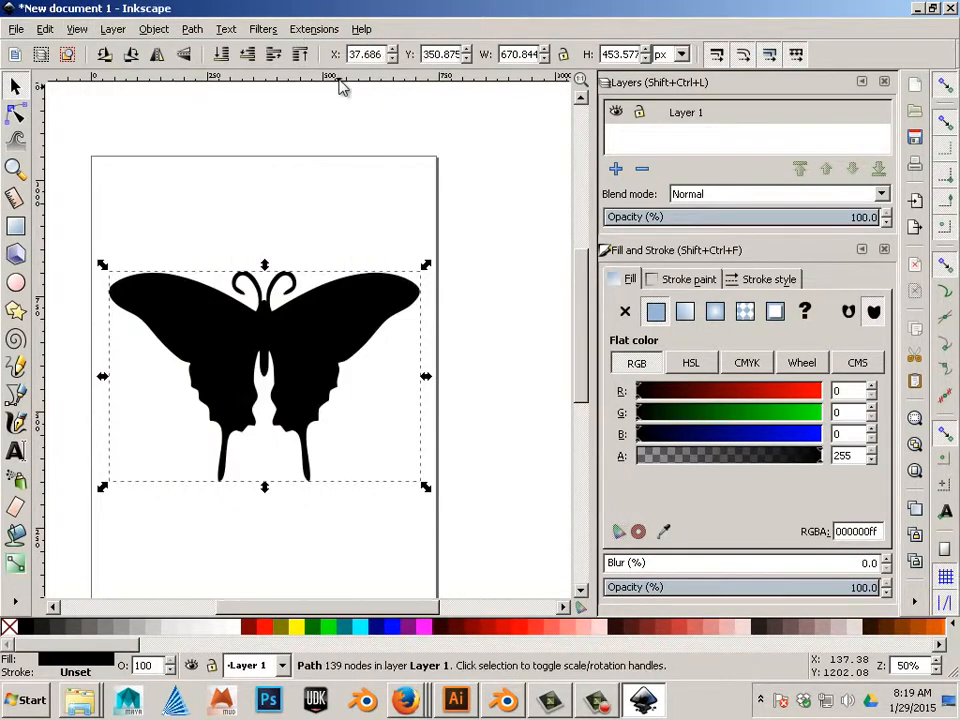
pyautogui.click(315, 203)
pyautogui.click(280, 364)
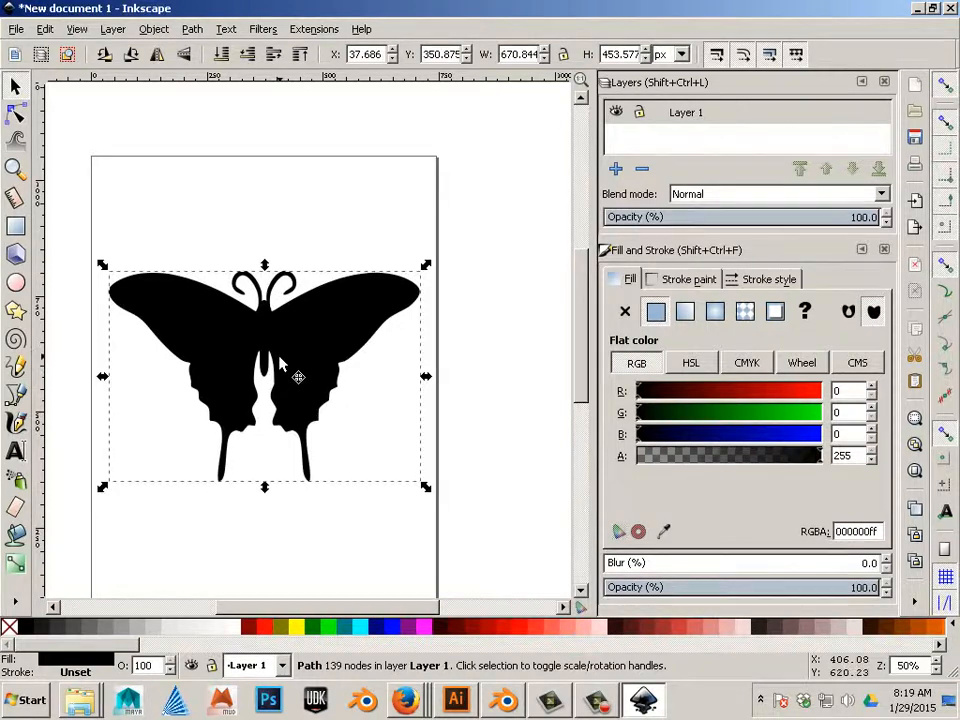
pyautogui.click(18, 30)
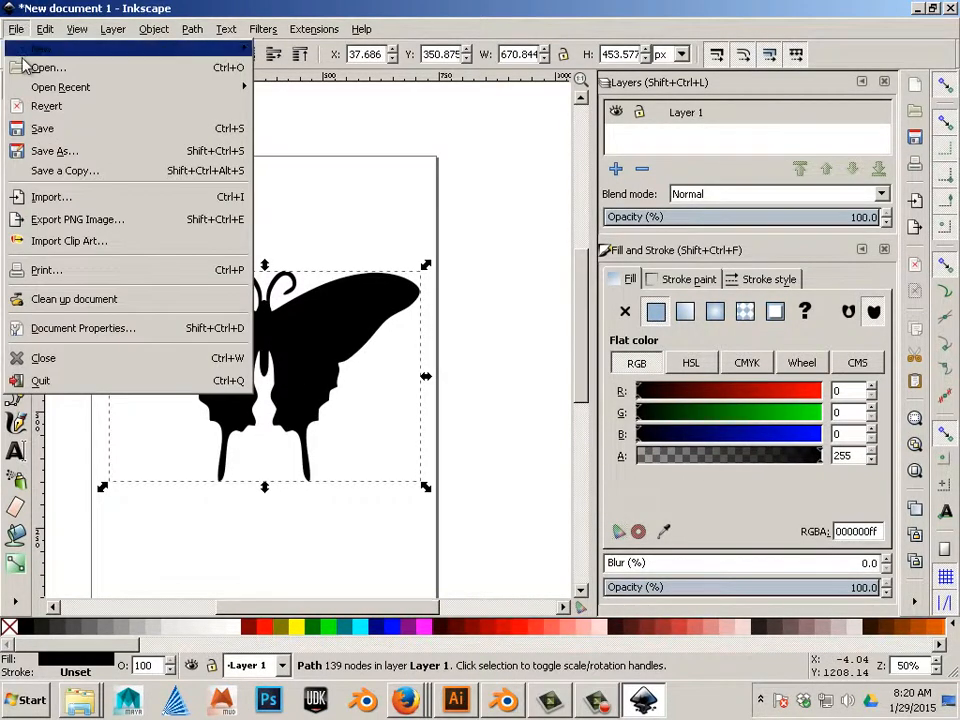
pyautogui.click(63, 158)
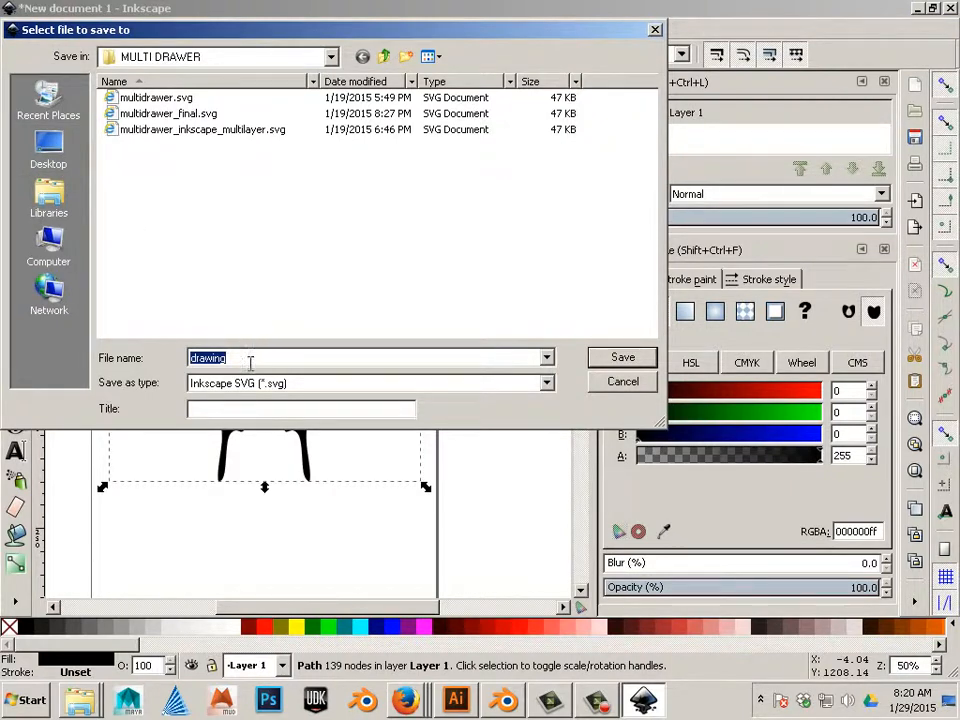
pyautogui.click(81, 168)
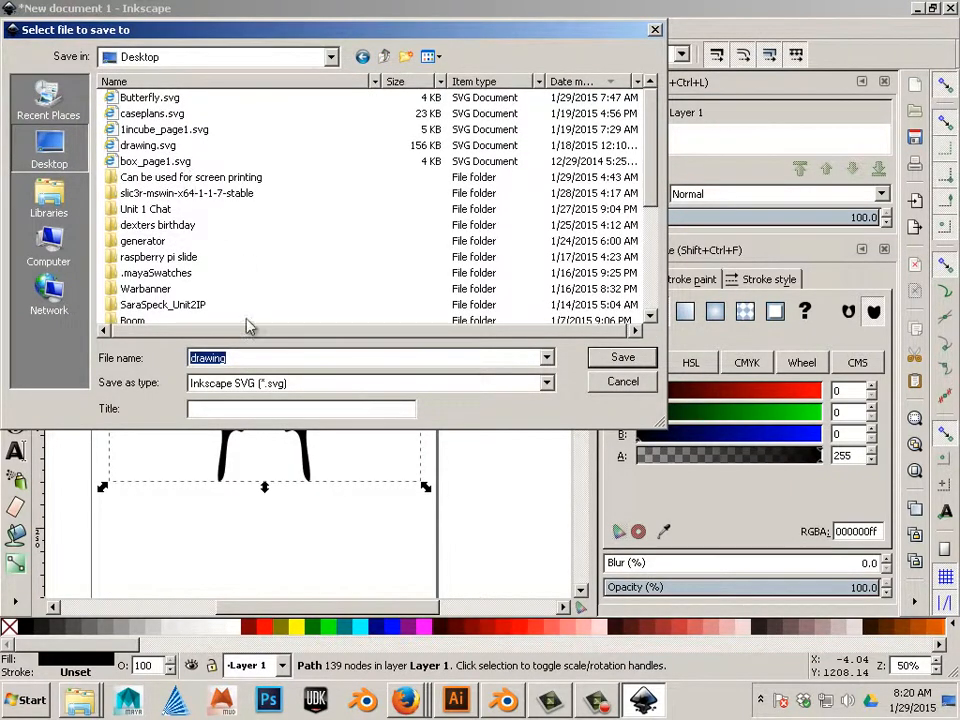
pyautogui.click(267, 384)
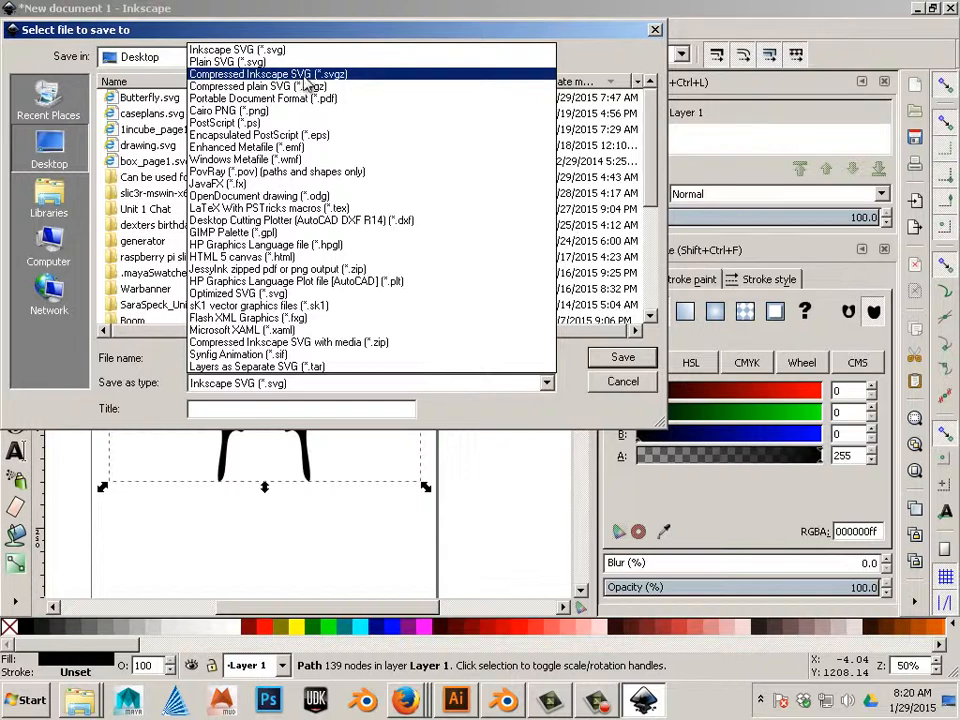
pyautogui.click(214, 62)
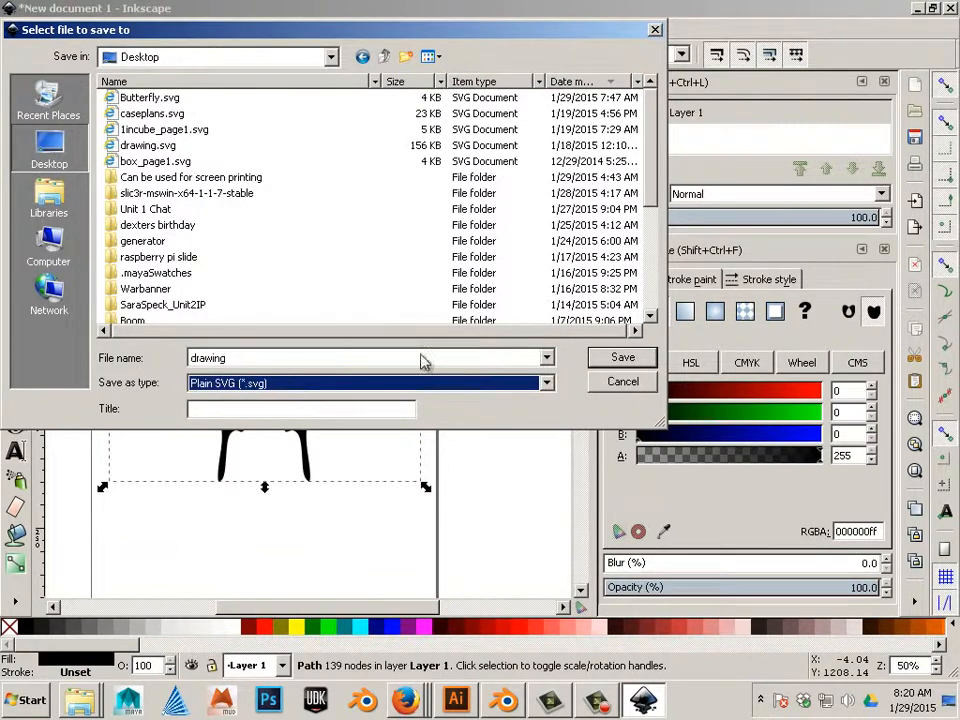
pyautogui.click(623, 358)
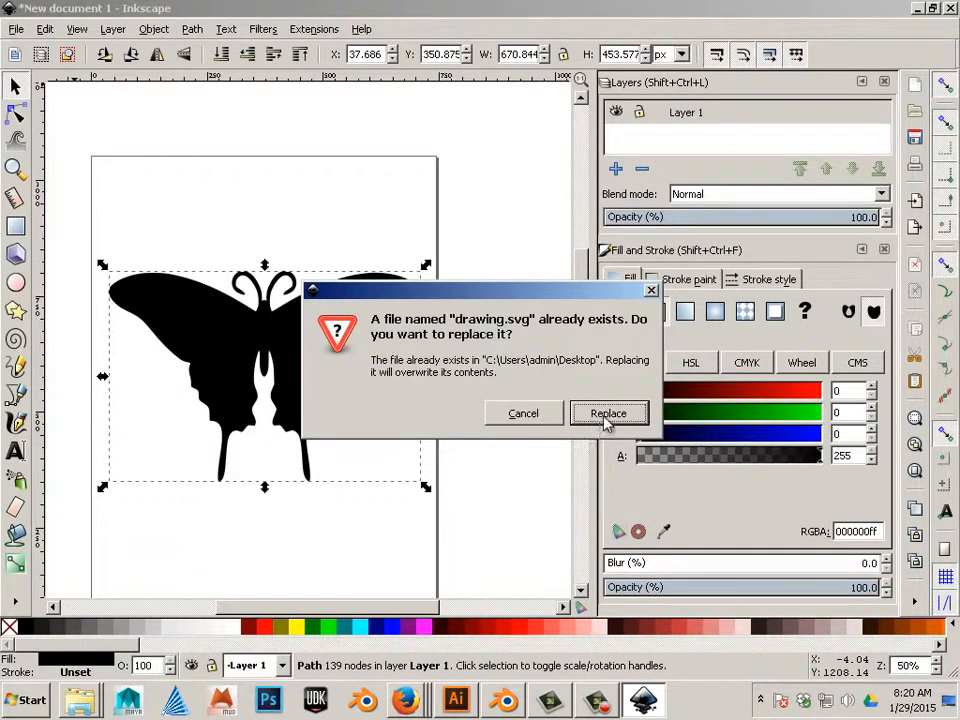
pyautogui.click(550, 414)
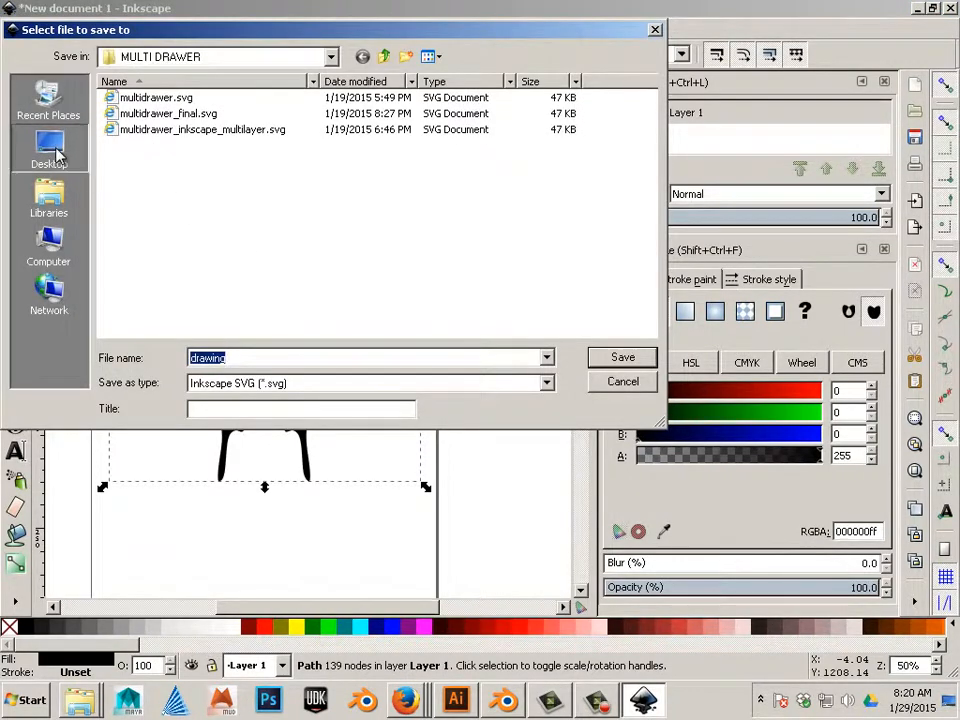
# - Save the drawing to the Desktop in Plain SVG format under the name Butterfly_plain.svg
pyautogui.click(56, 150)
pyautogui.click(248, 384)
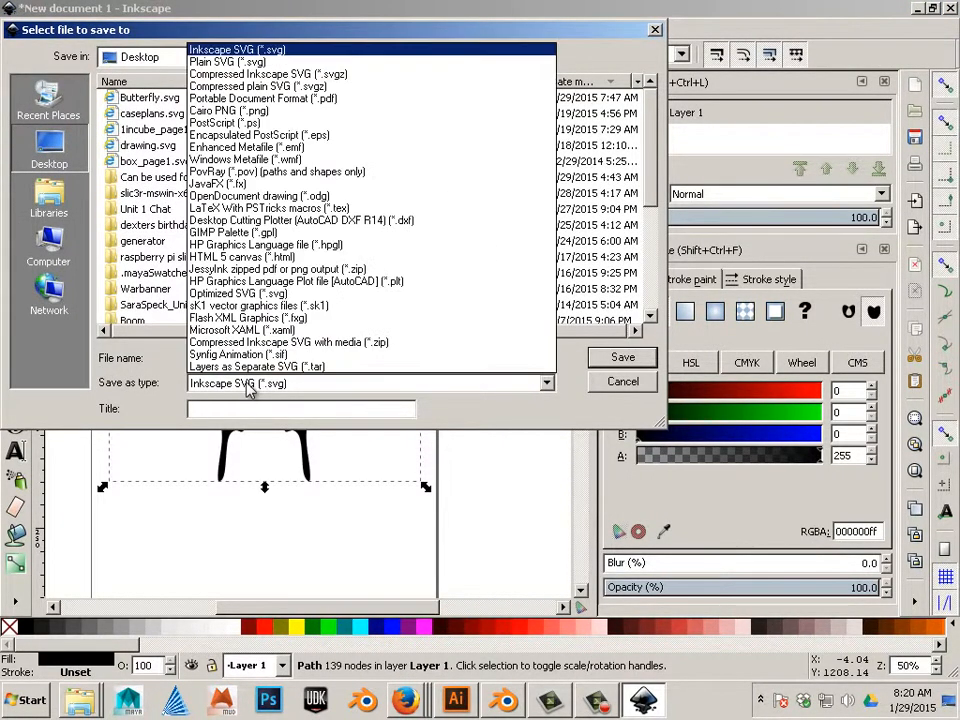
pyautogui.click(225, 61)
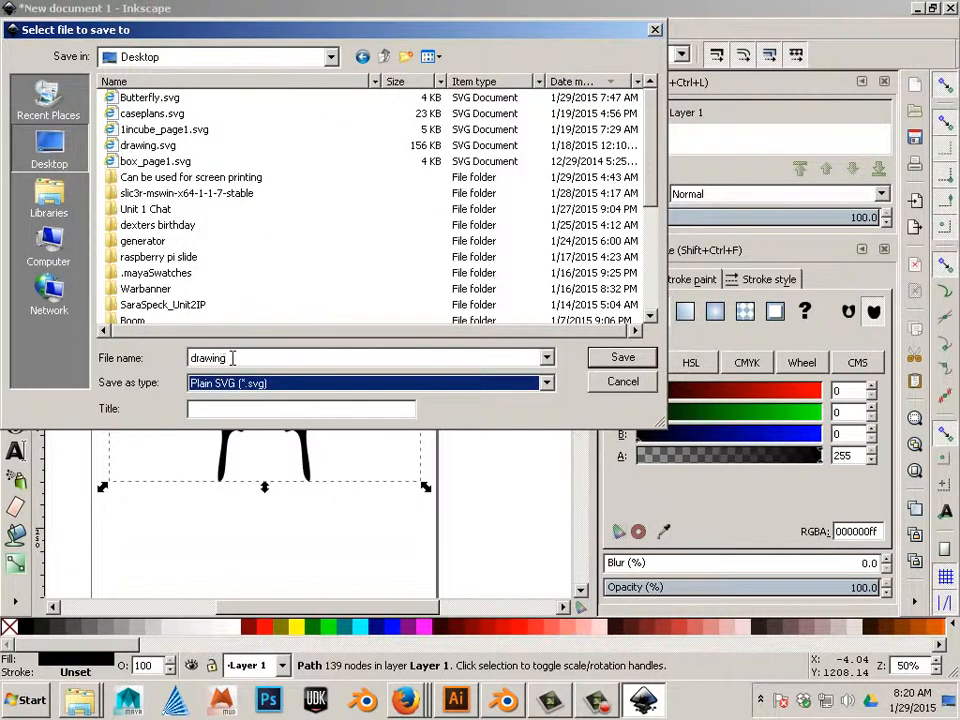
pyautogui.click(125, 98)
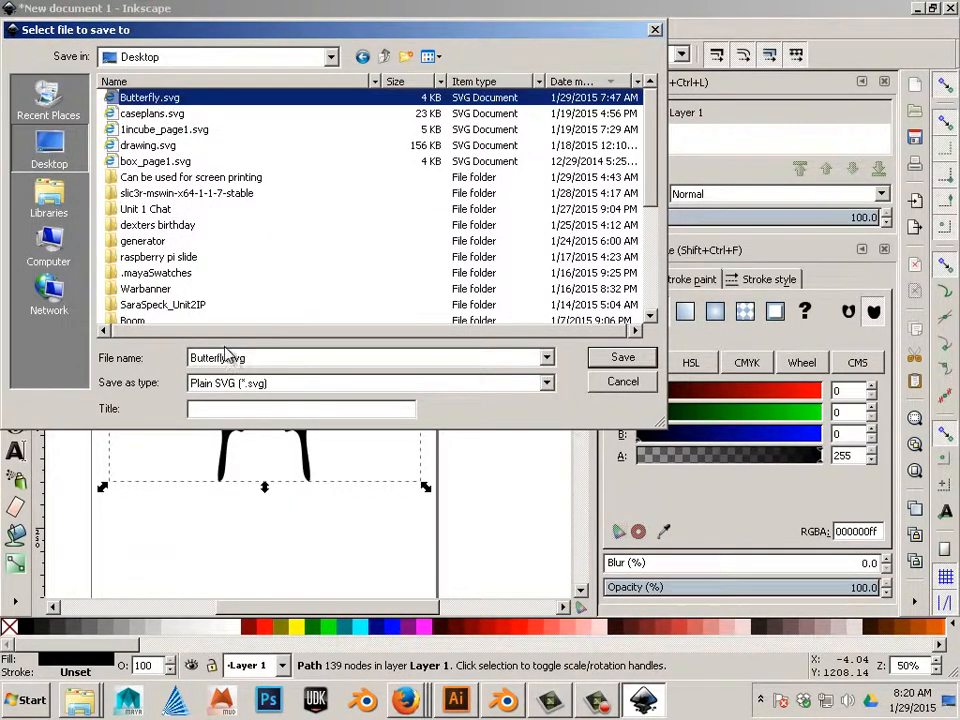
pyautogui.click(226, 358)
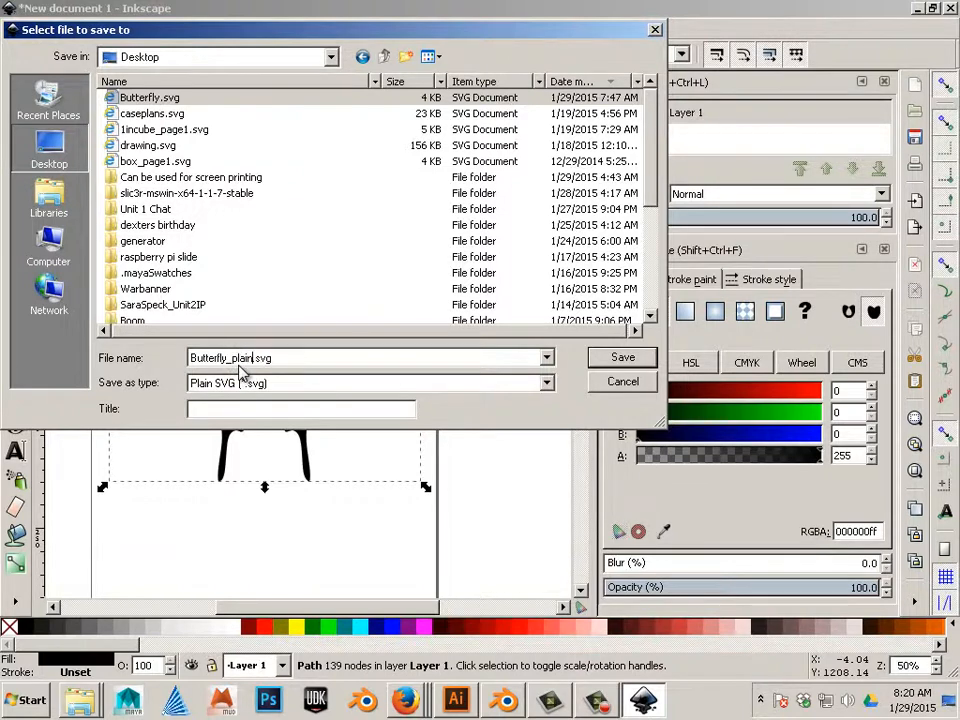
pyautogui.write('_plain')
pyautogui.click(622, 358)
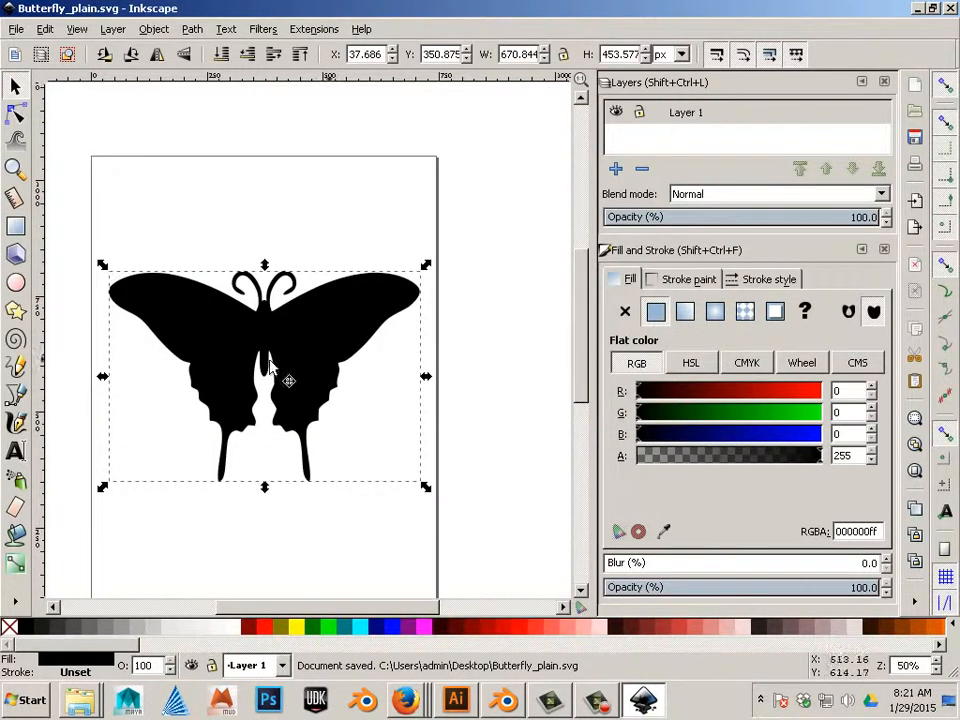